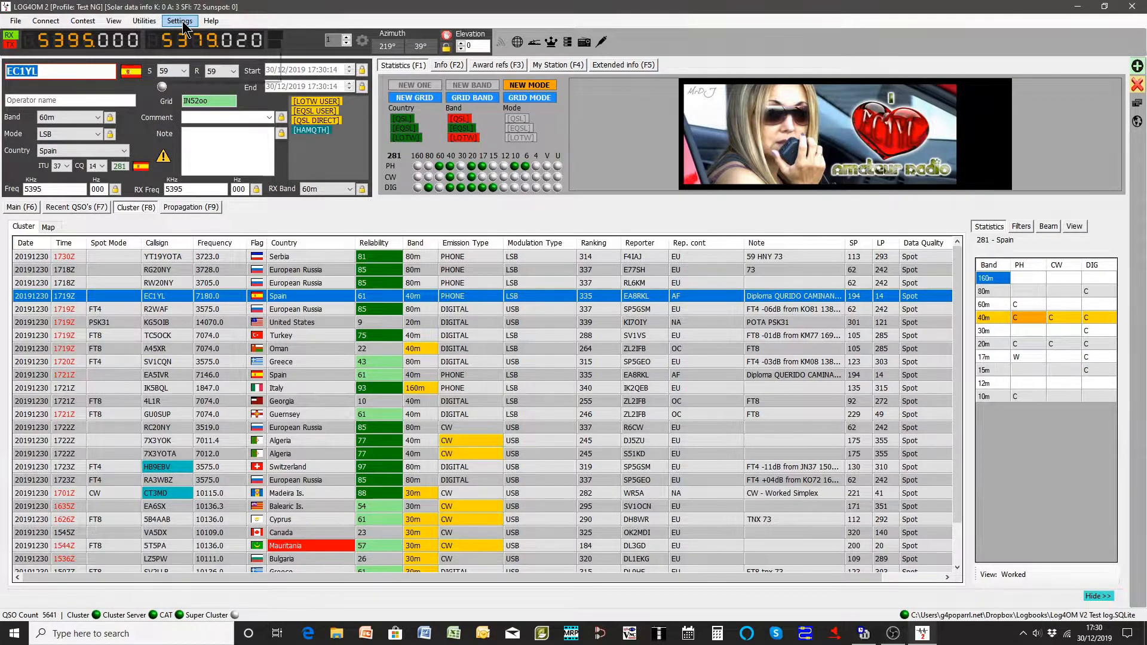
# Open the program configuration and set the default log level to Info in the program settings.
pyautogui.click(181, 22)
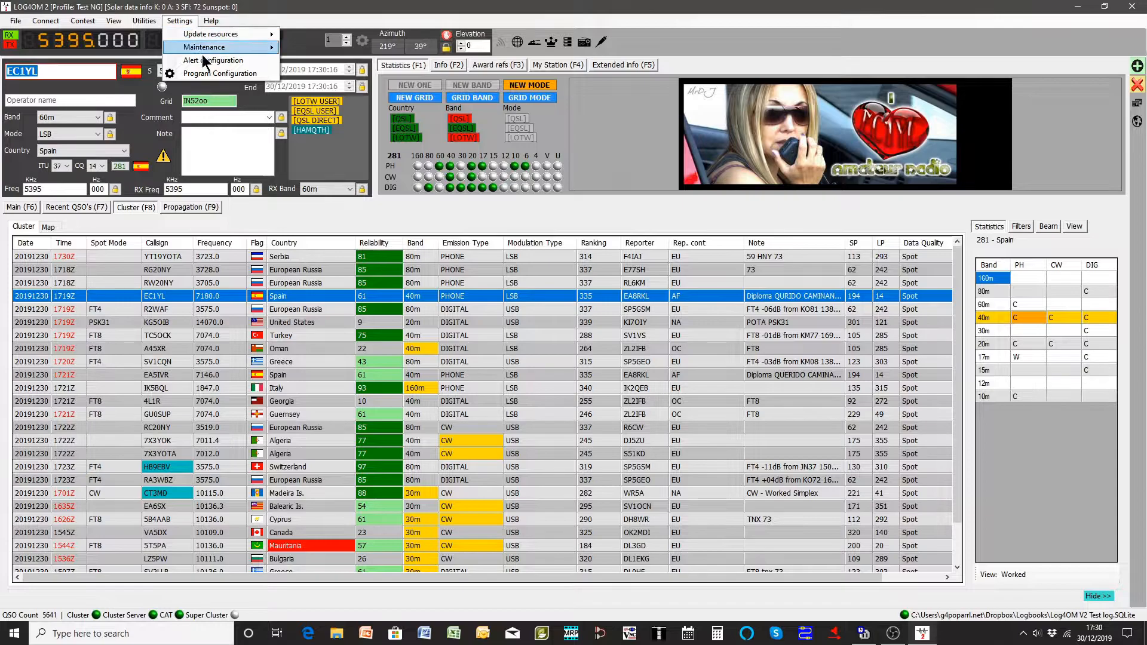
pyautogui.click(220, 73)
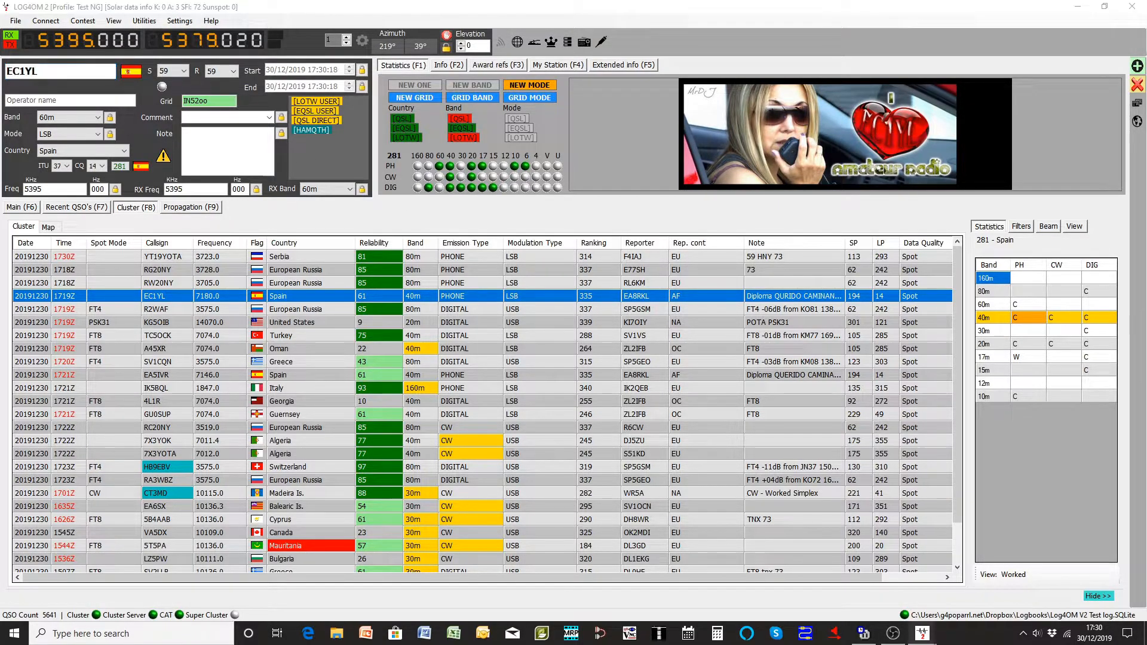
pyautogui.moveTo(332, 80); pyautogui.dragTo(462, 98)
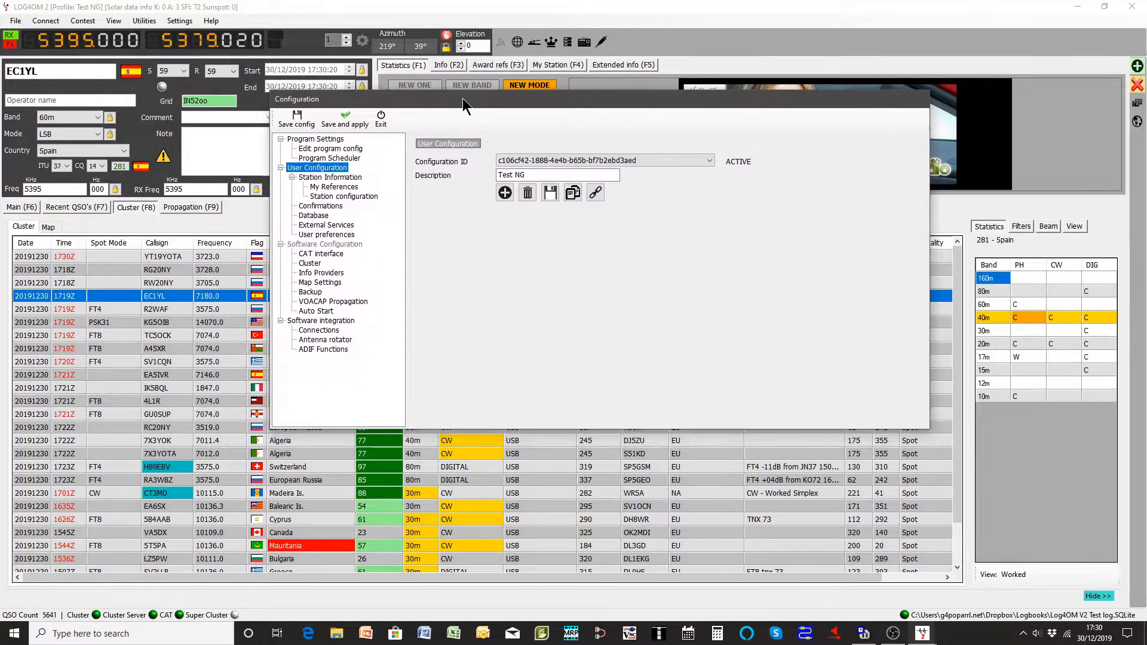
pyautogui.click(310, 139)
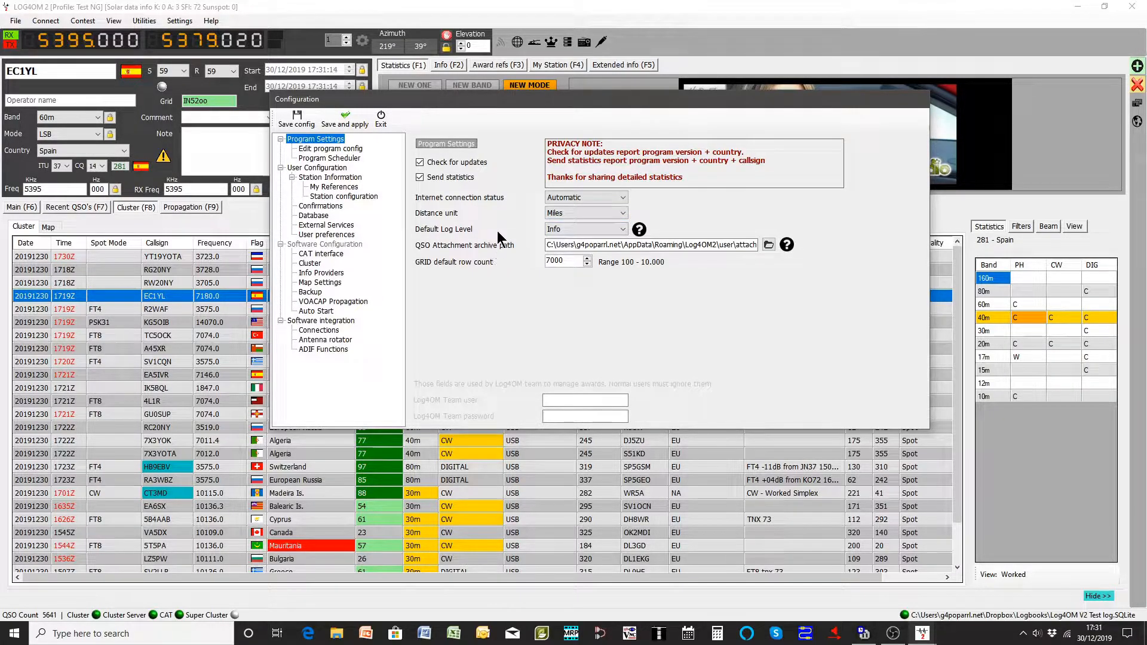
pyautogui.click(621, 233)
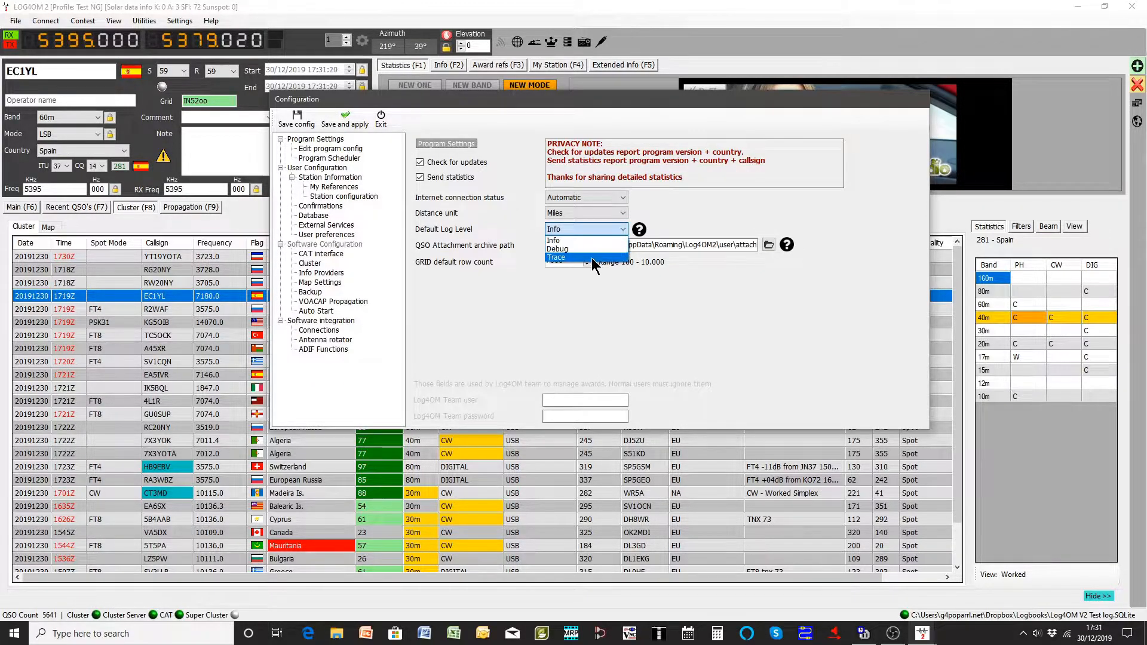
pyautogui.click(596, 240)
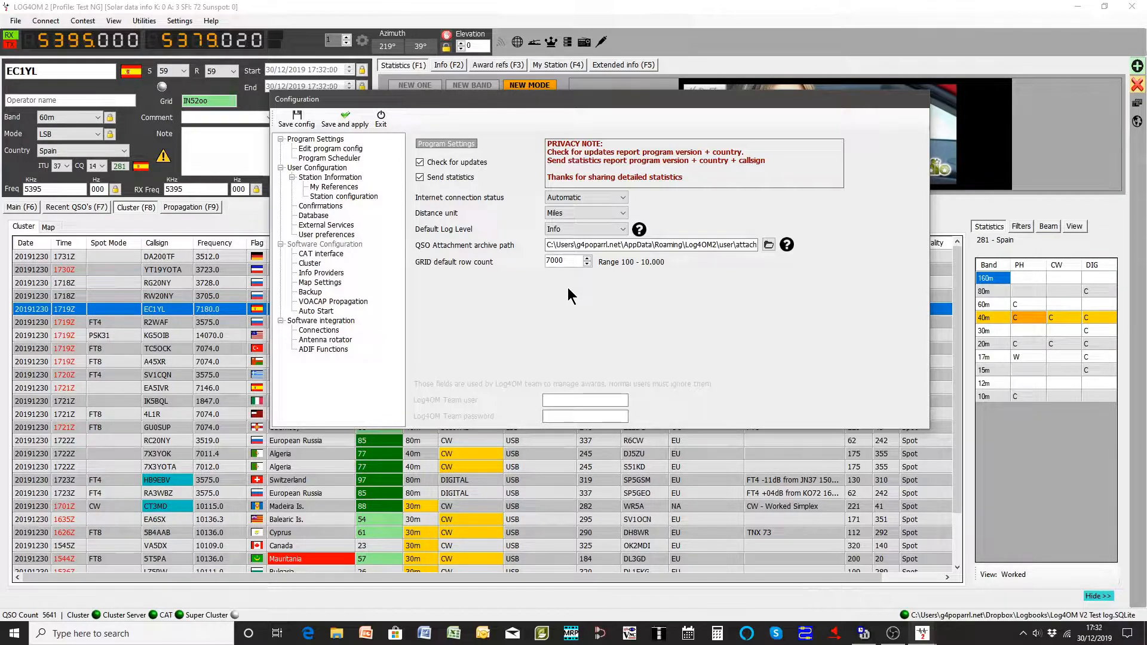
# Examine the program restore options and the scheduler details of the HRDLog Online process.
pyautogui.click(322, 150)
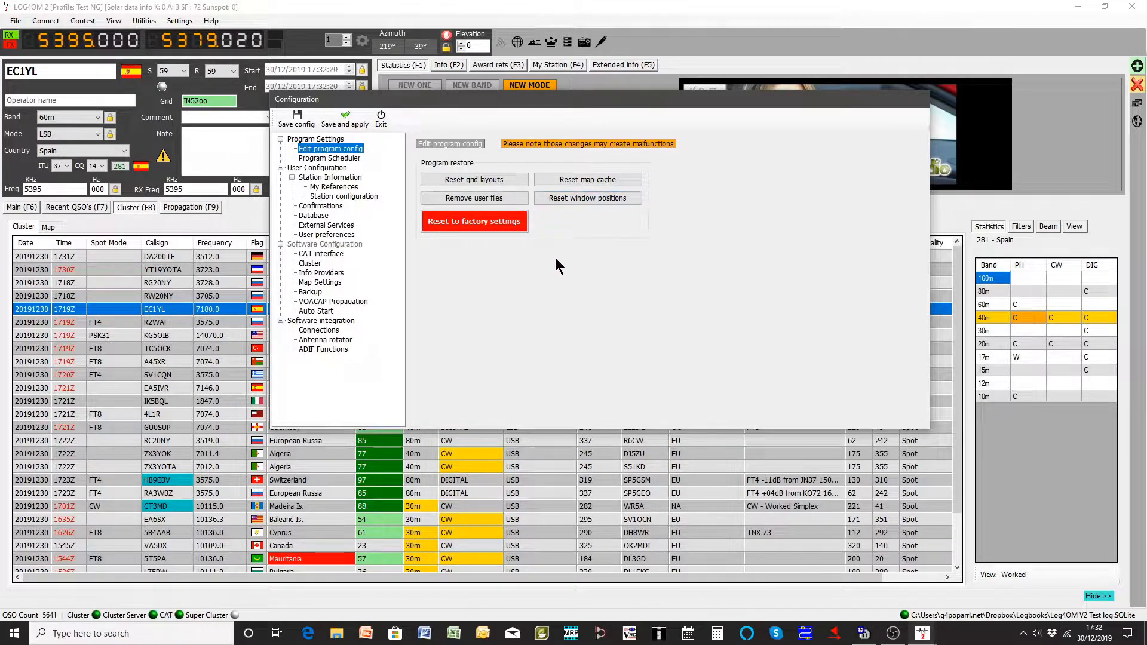
pyautogui.click(333, 157)
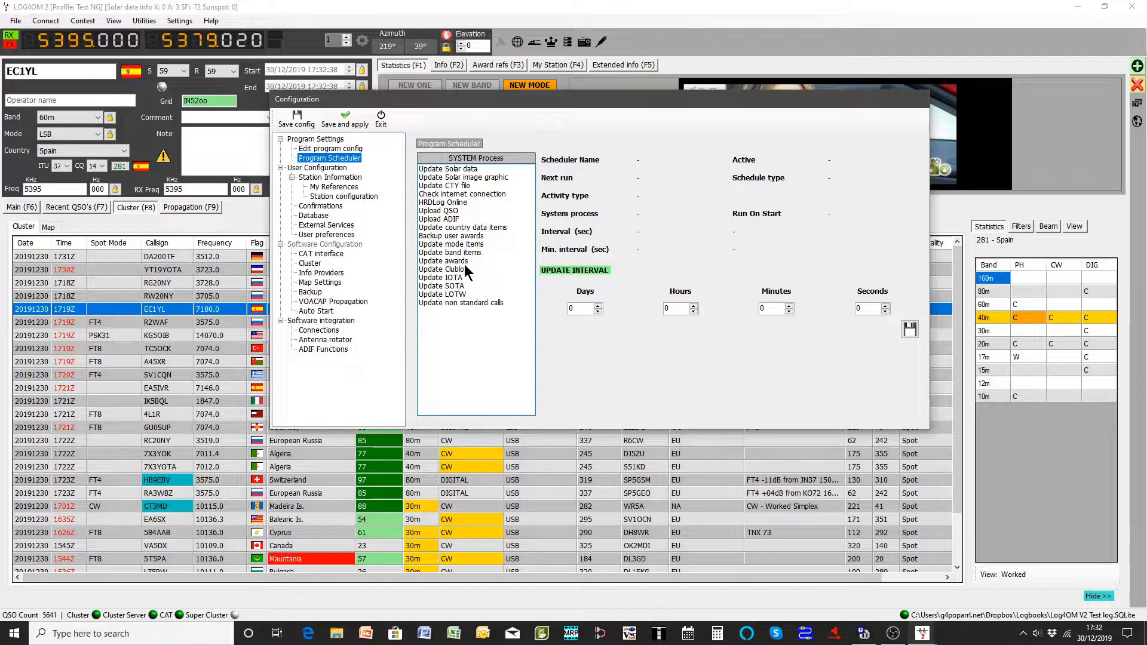
pyautogui.click(458, 202)
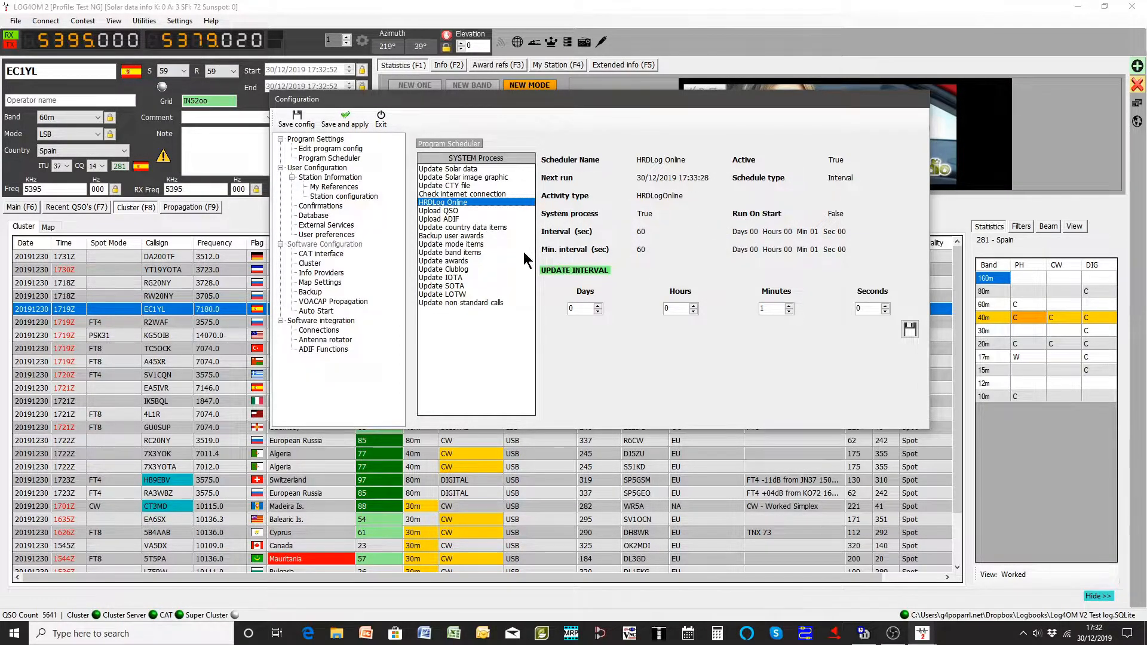
# Display the Demo profile in the user configuration and return to the Test NG profile.
pyautogui.click(342, 168)
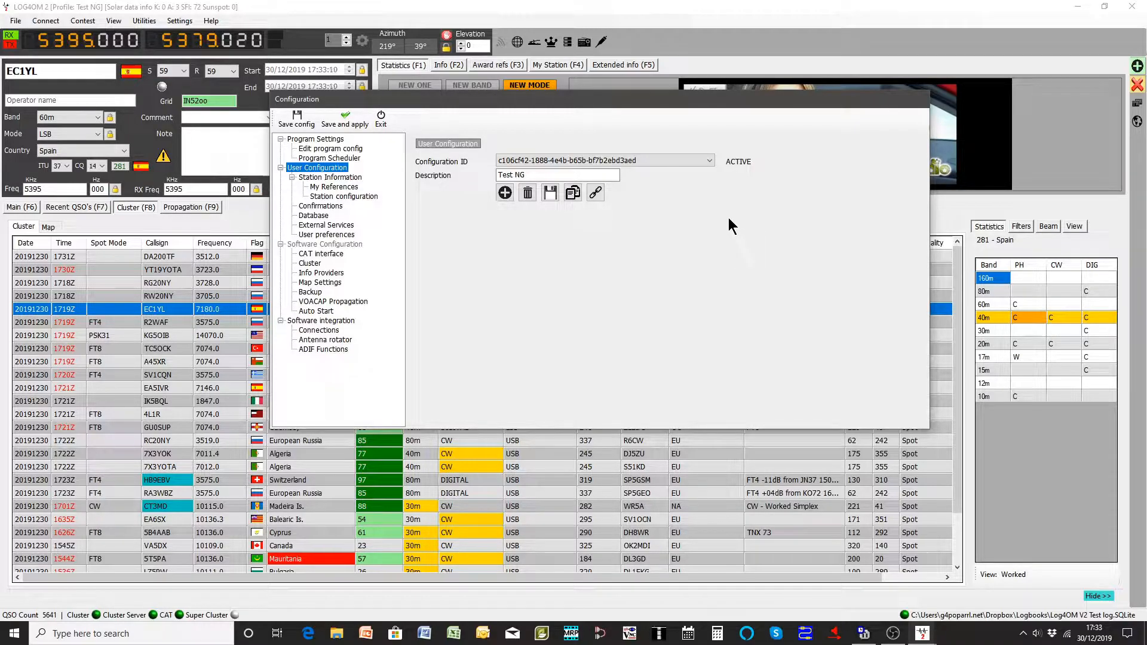
pyautogui.click(709, 161)
pyautogui.click(665, 171)
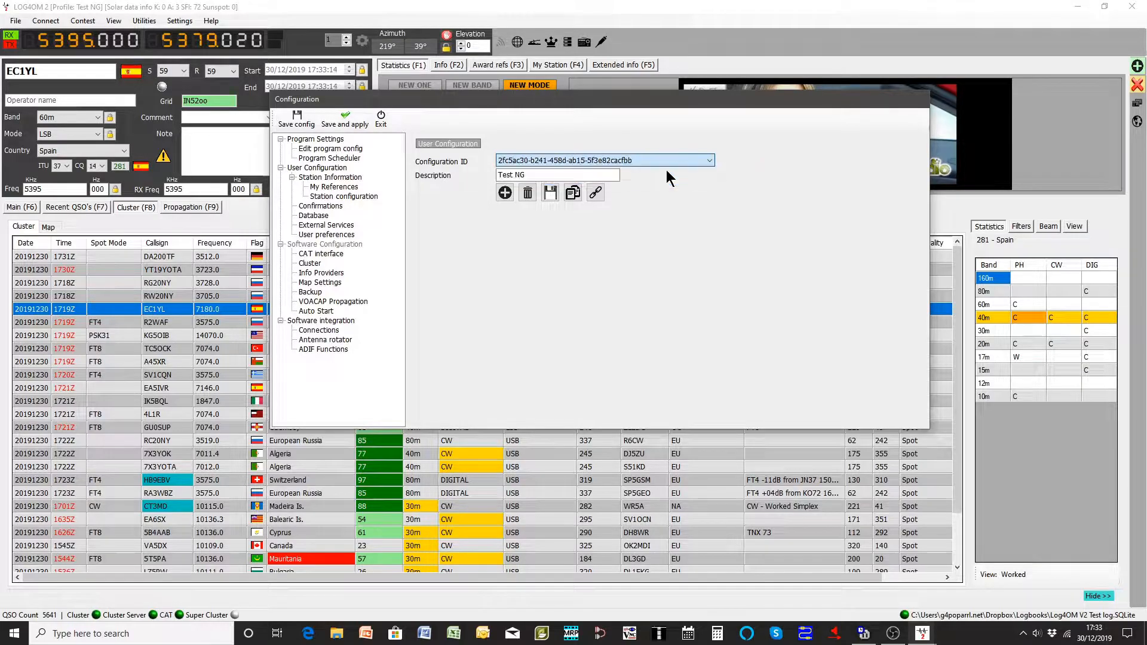
pyautogui.click(708, 161)
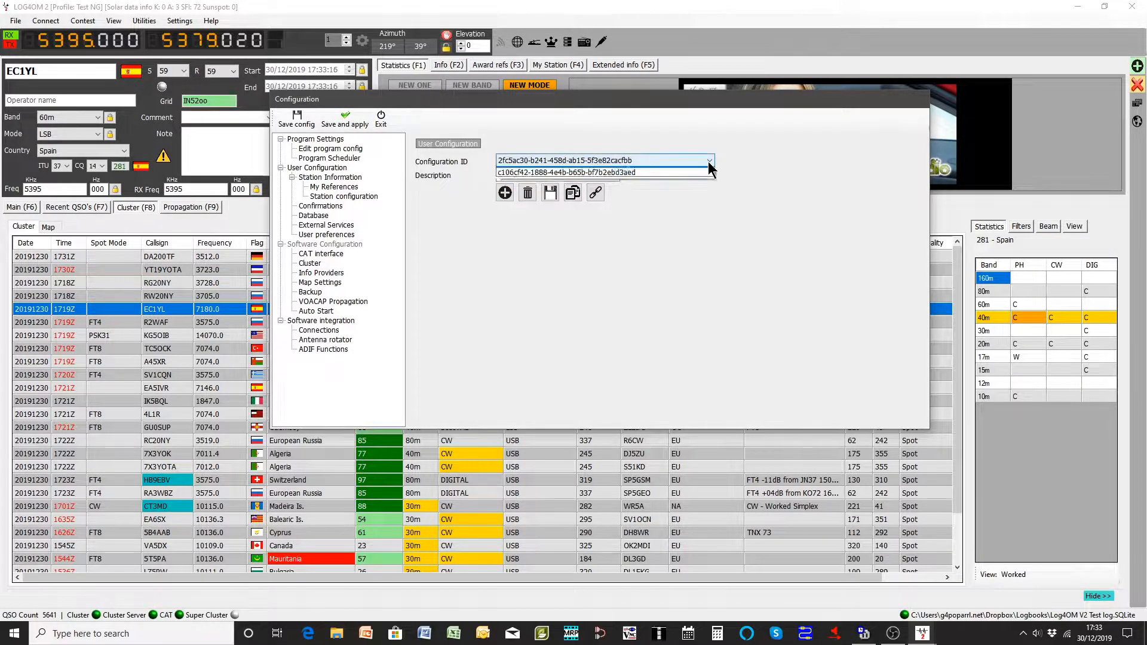
pyautogui.click(655, 173)
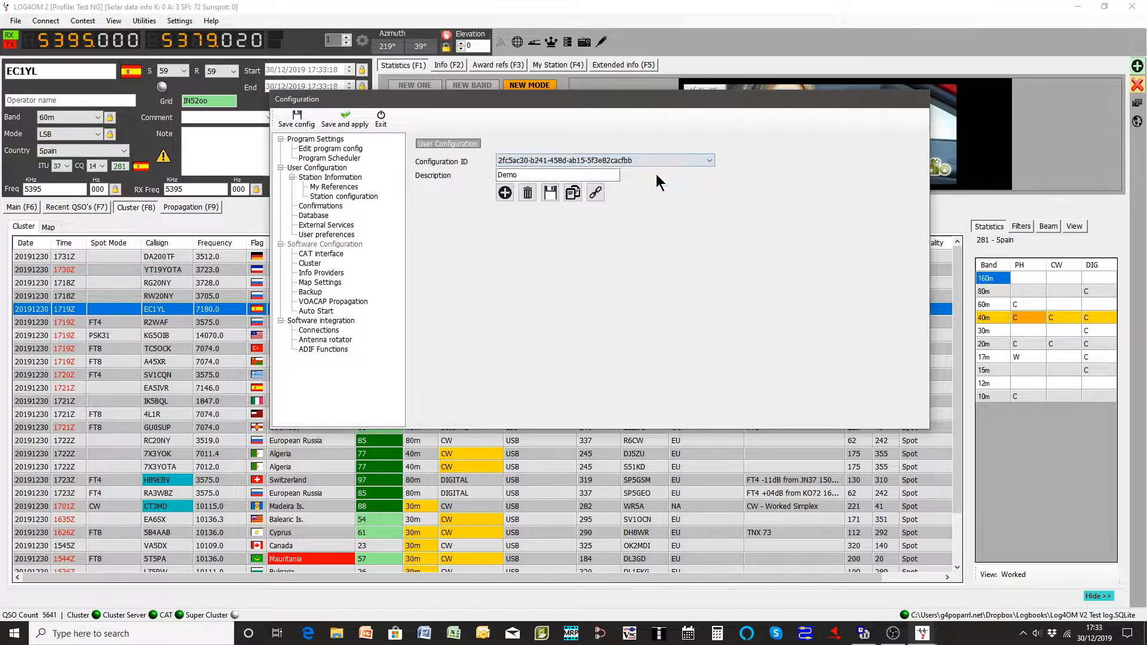
pyautogui.click(680, 162)
pyautogui.click(671, 177)
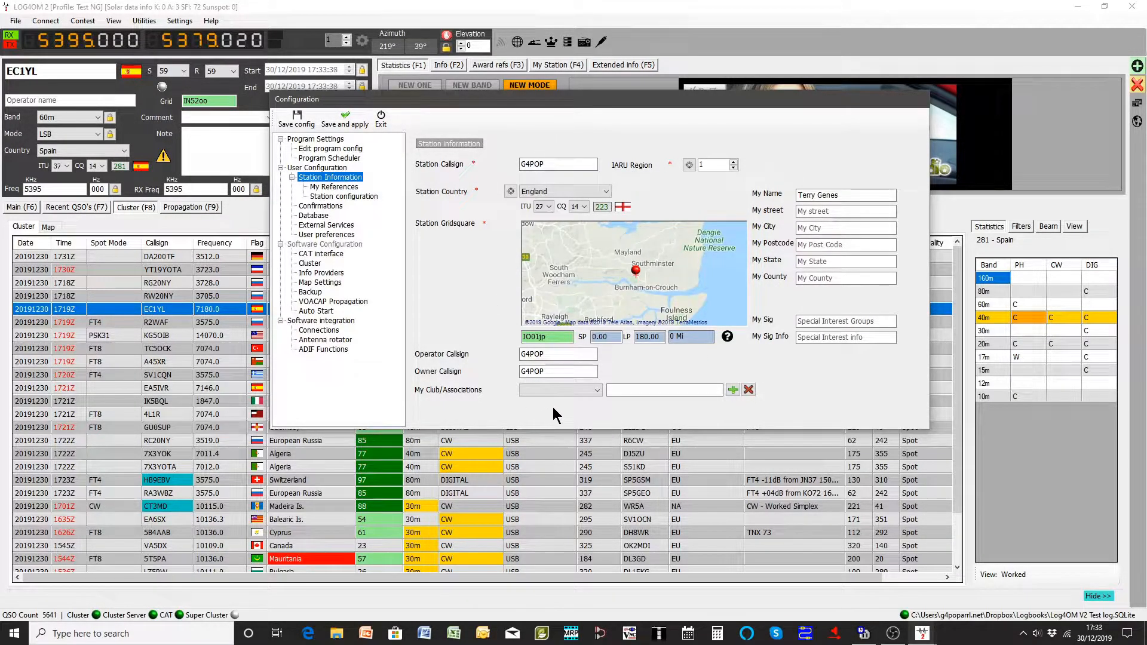
# Choose TENTEN as the club association in the station information and dismiss the desktop notification.
pyautogui.click(598, 391)
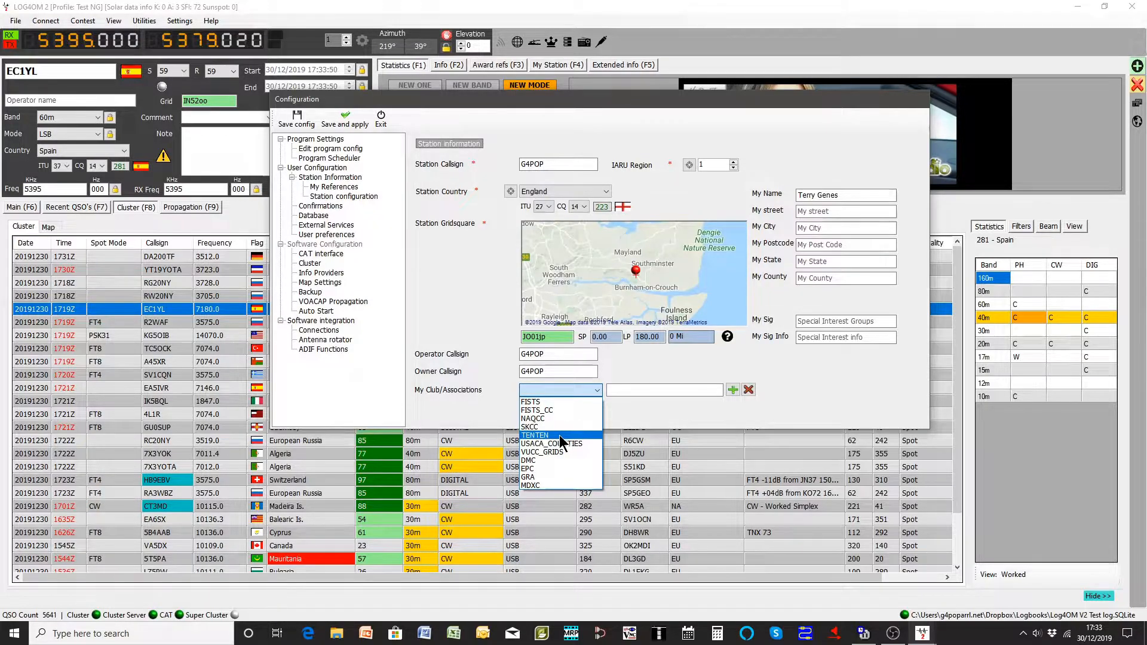
pyautogui.click(561, 442)
pyautogui.click(614, 389)
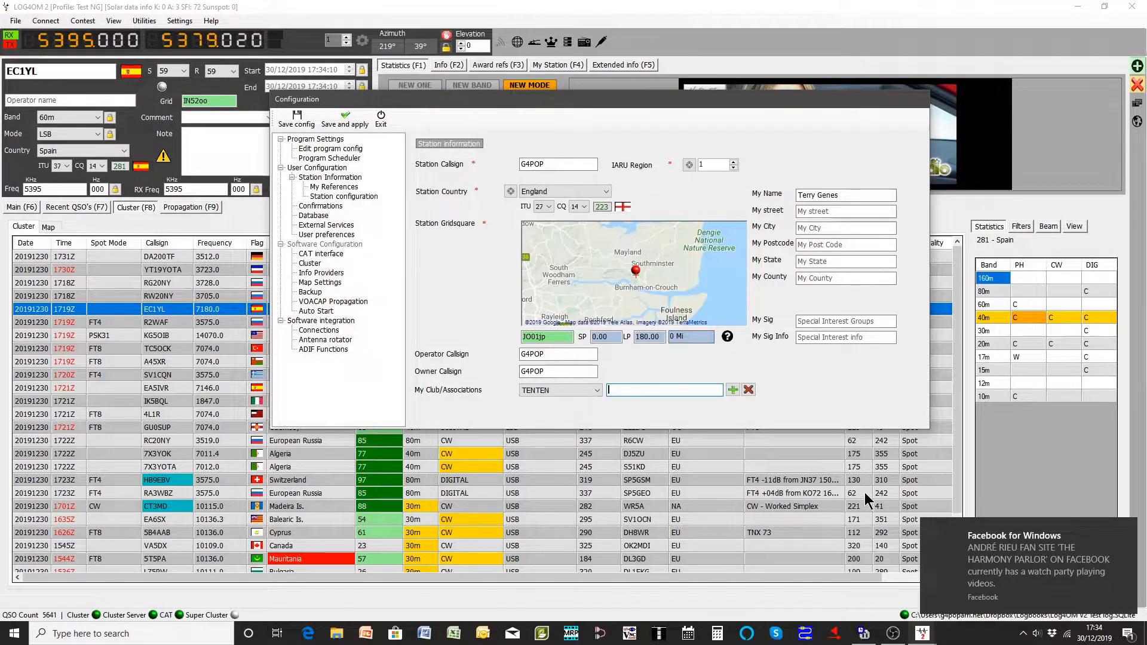
pyautogui.click(1124, 529)
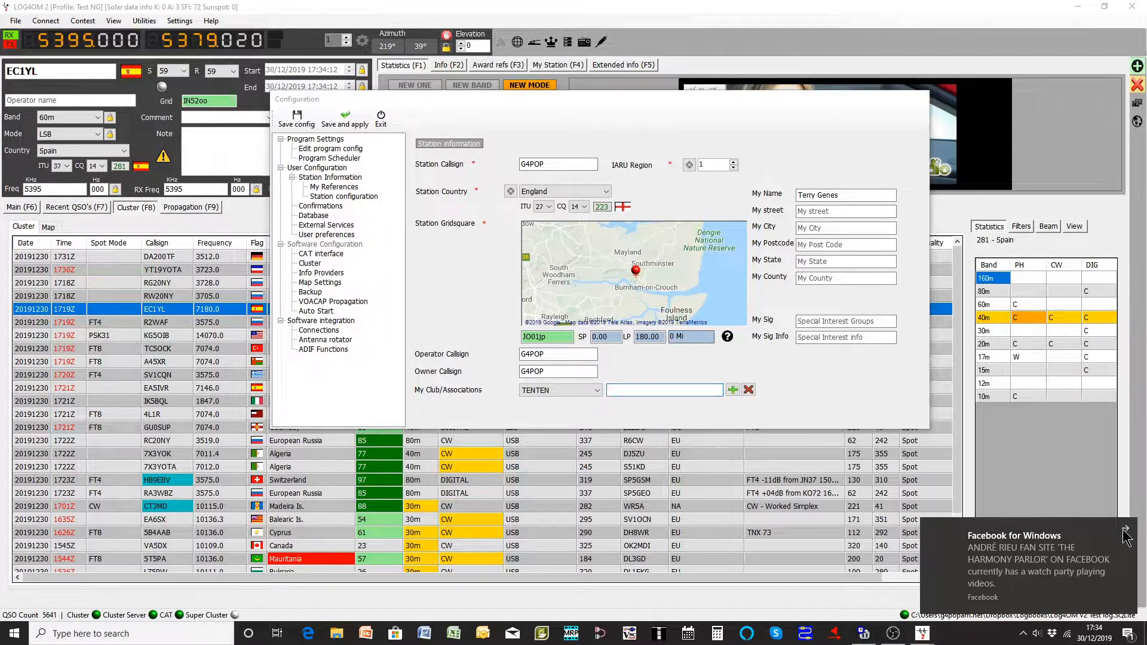
# Add the SOTA reference G/DC-001 High Willhays to the station's own award references.
pyautogui.click(331, 186)
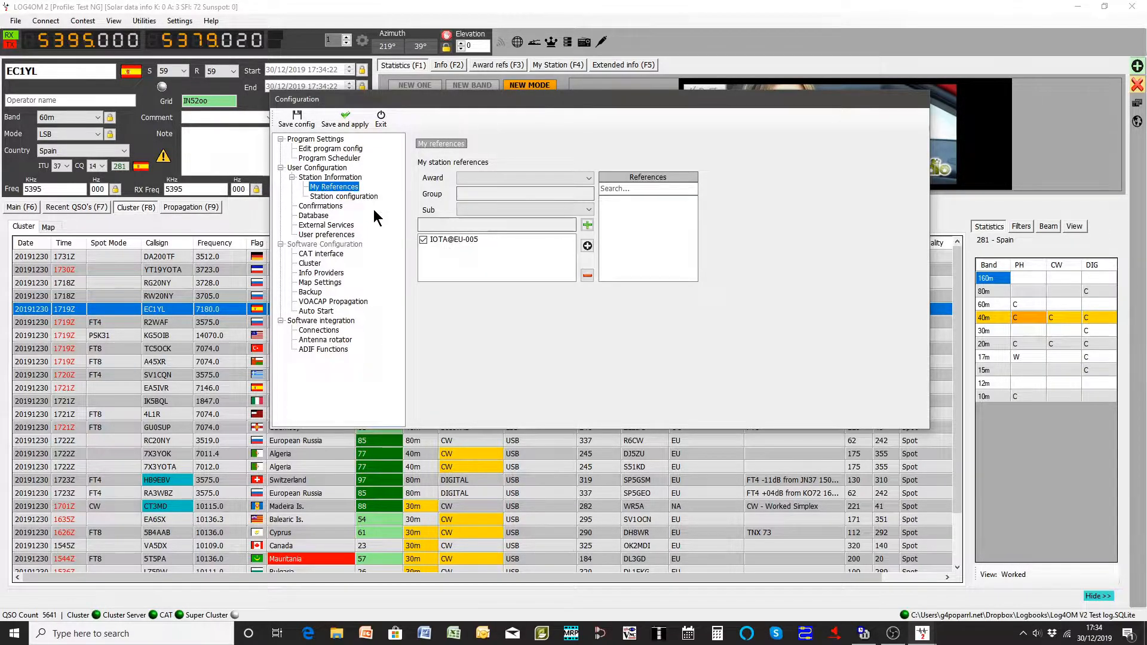
pyautogui.click(488, 179)
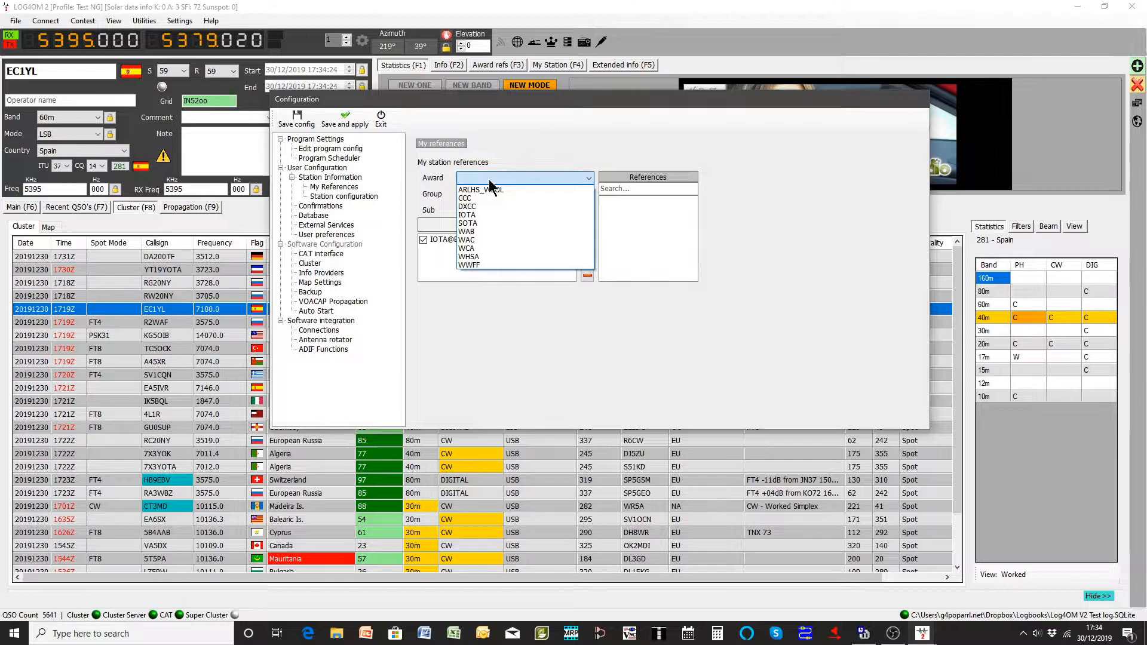
pyautogui.click(473, 222)
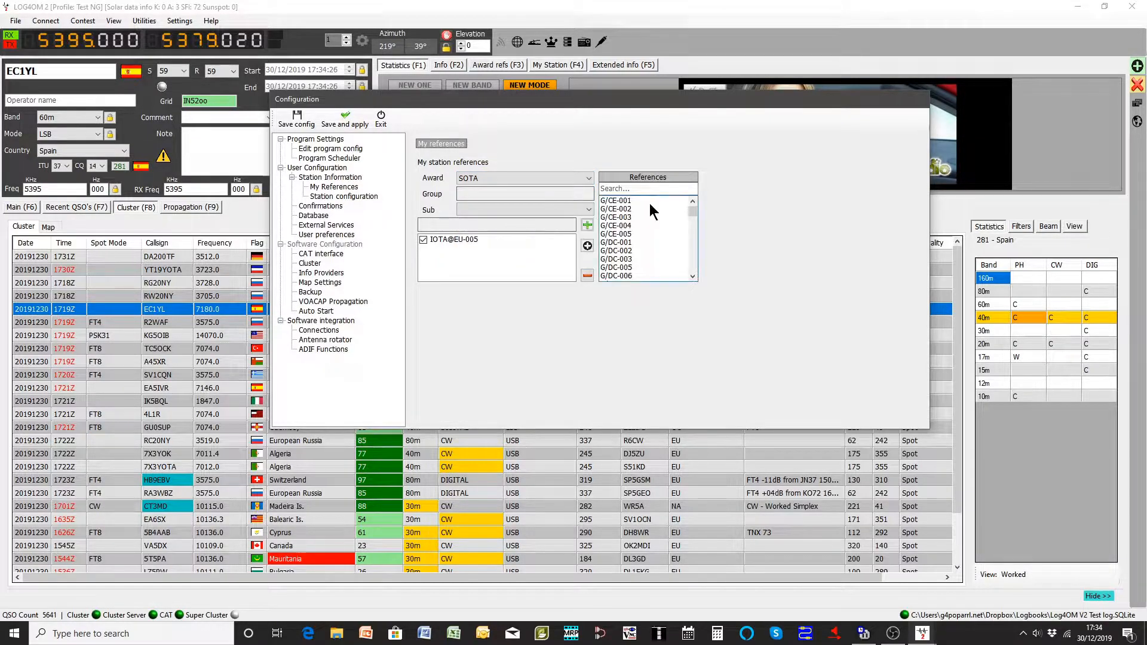
pyautogui.click(627, 242)
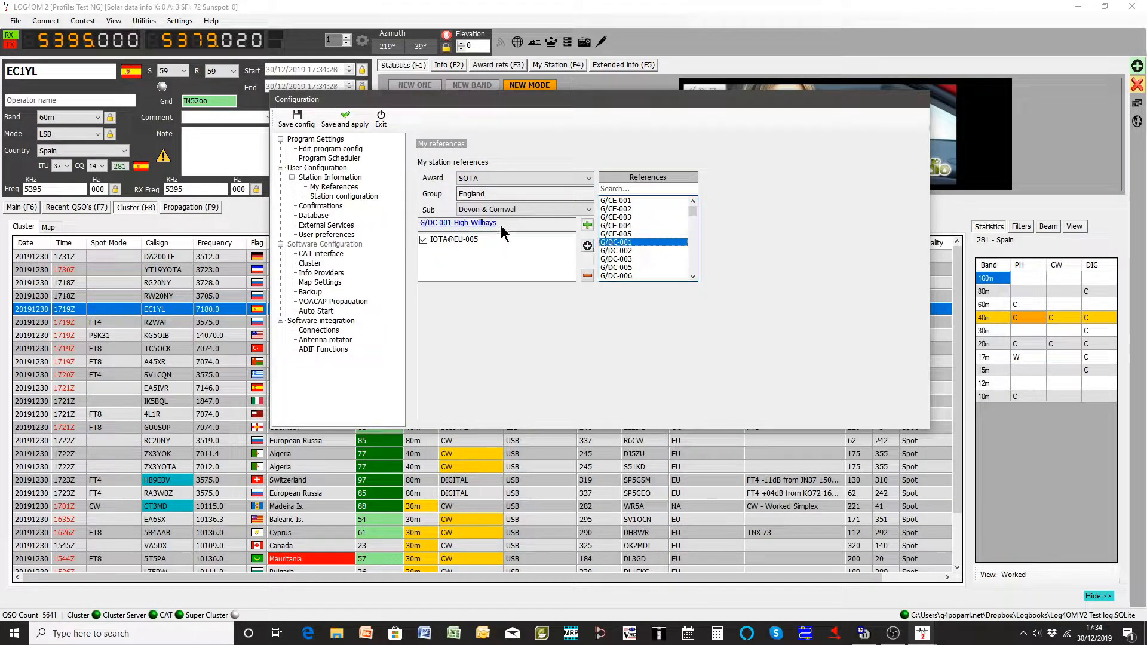
pyautogui.click(587, 225)
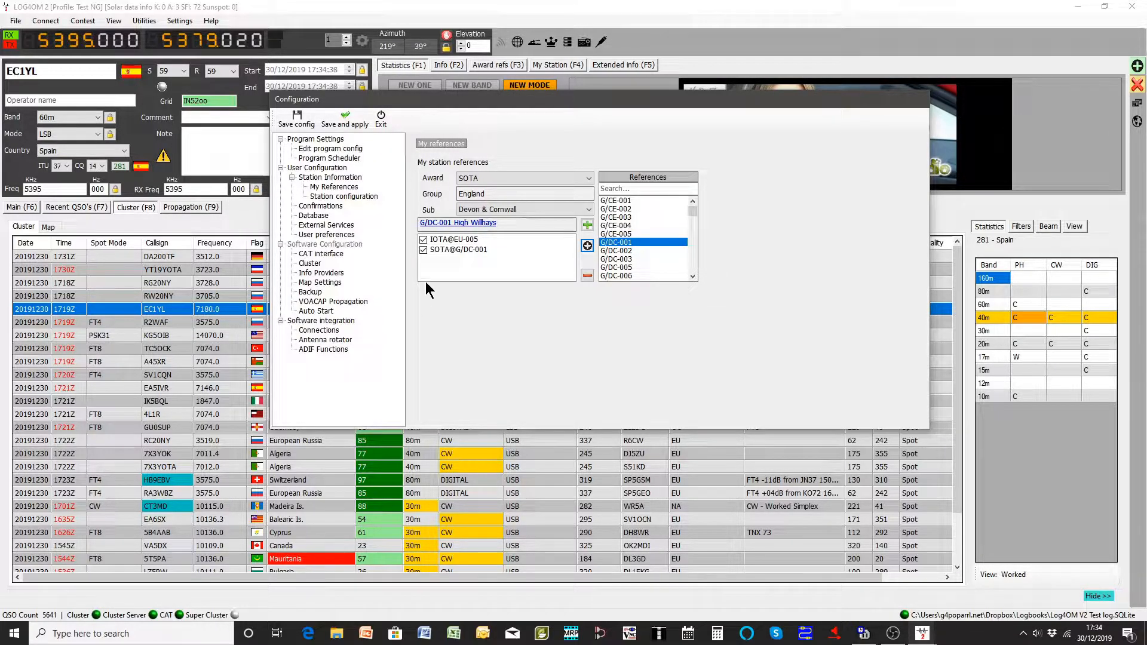
# Set the station's rig to Elecraft KX3 and KXPA100 and its antenna to 132 ft Doublet.
pyautogui.click(335, 200)
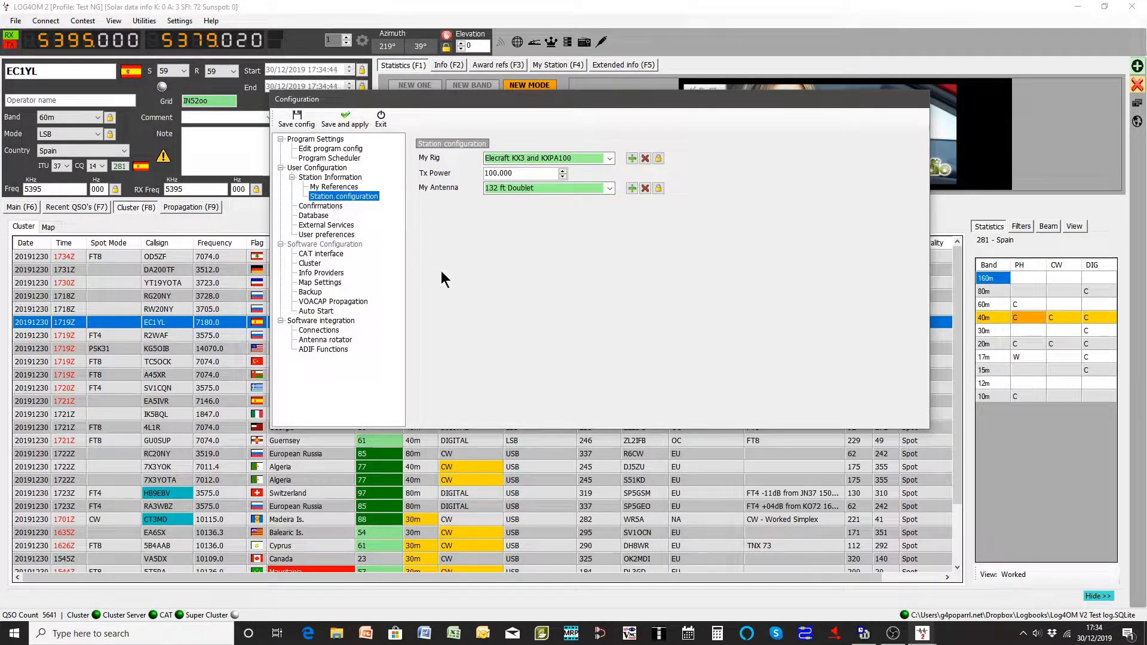
pyautogui.click(609, 159)
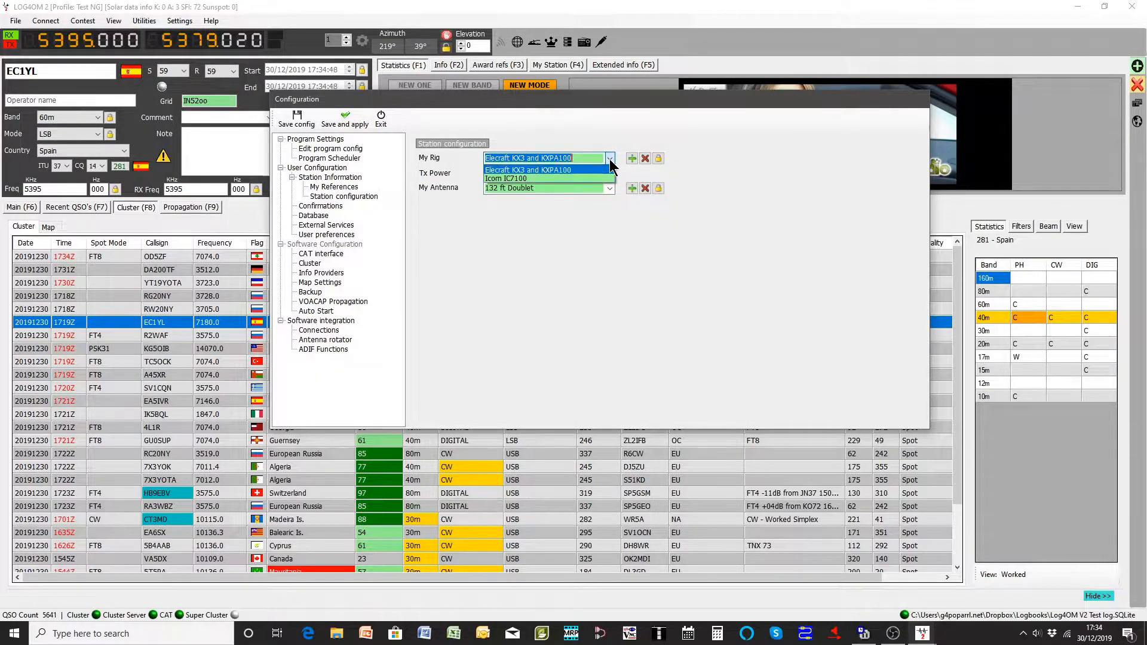
pyautogui.click(576, 179)
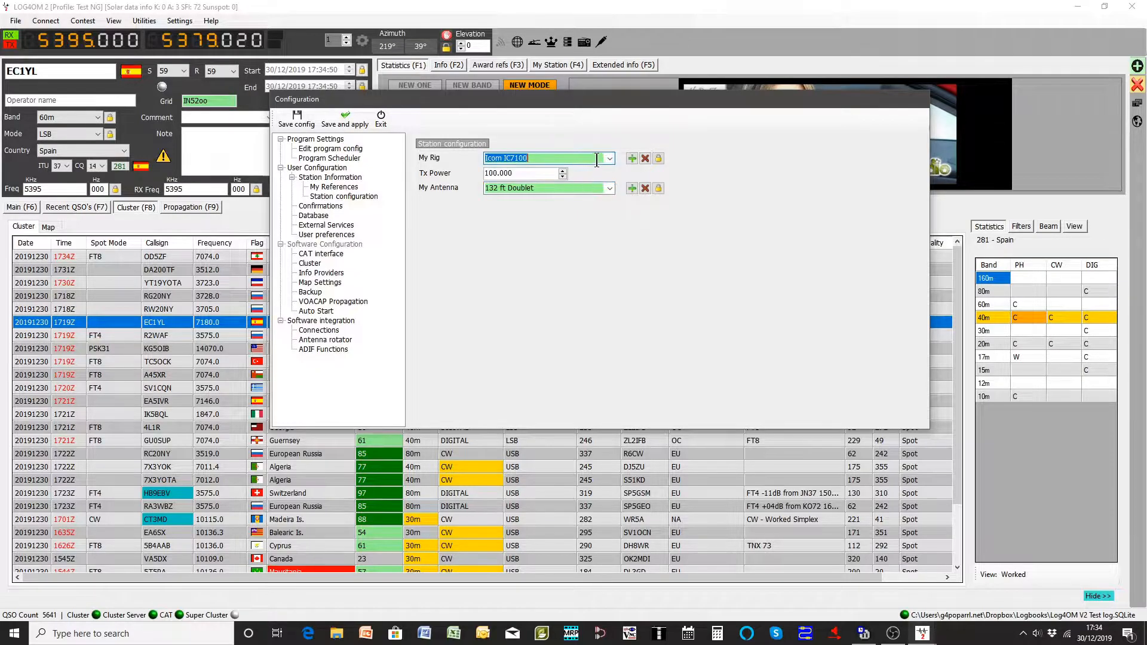
pyautogui.click(611, 159)
pyautogui.click(590, 168)
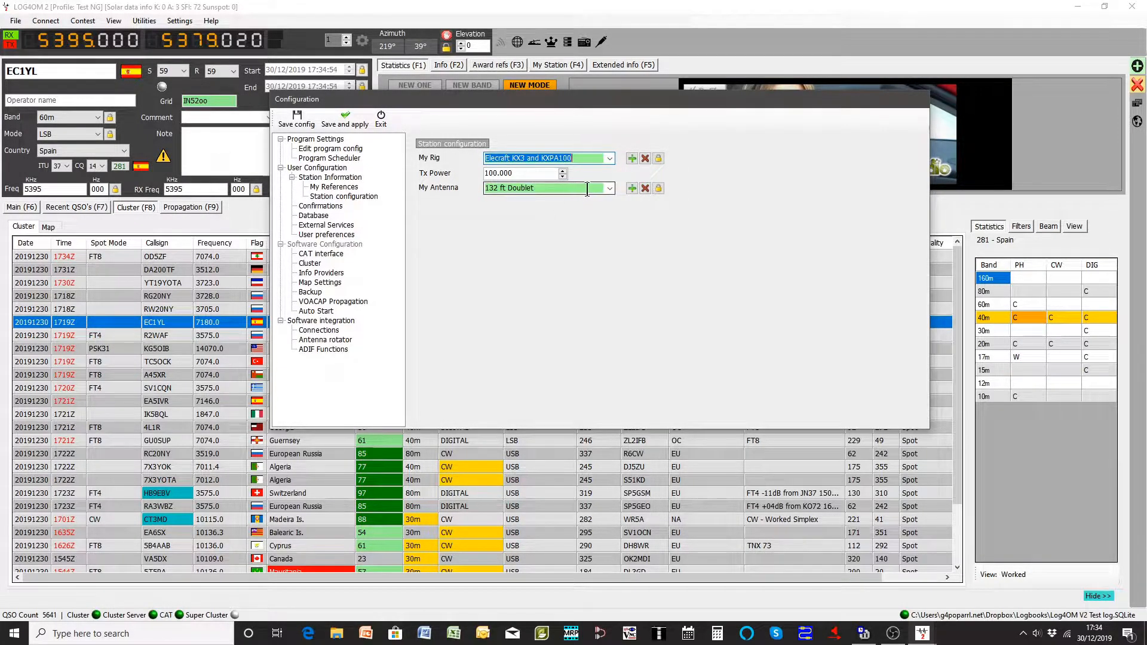
pyautogui.click(609, 190)
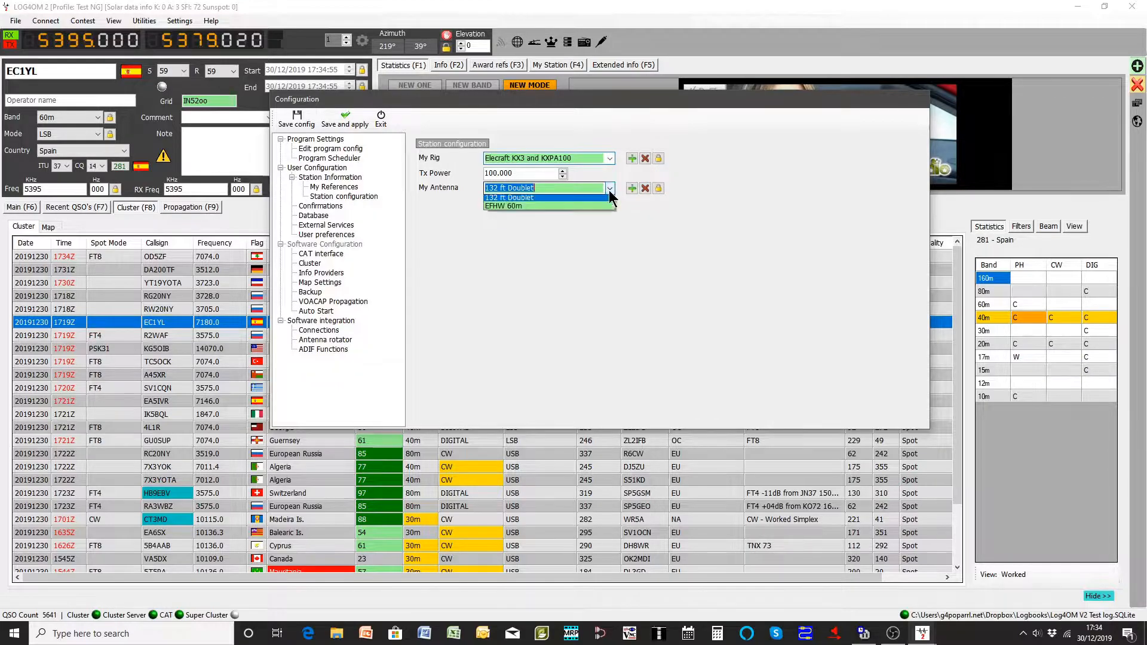
pyautogui.click(548, 199)
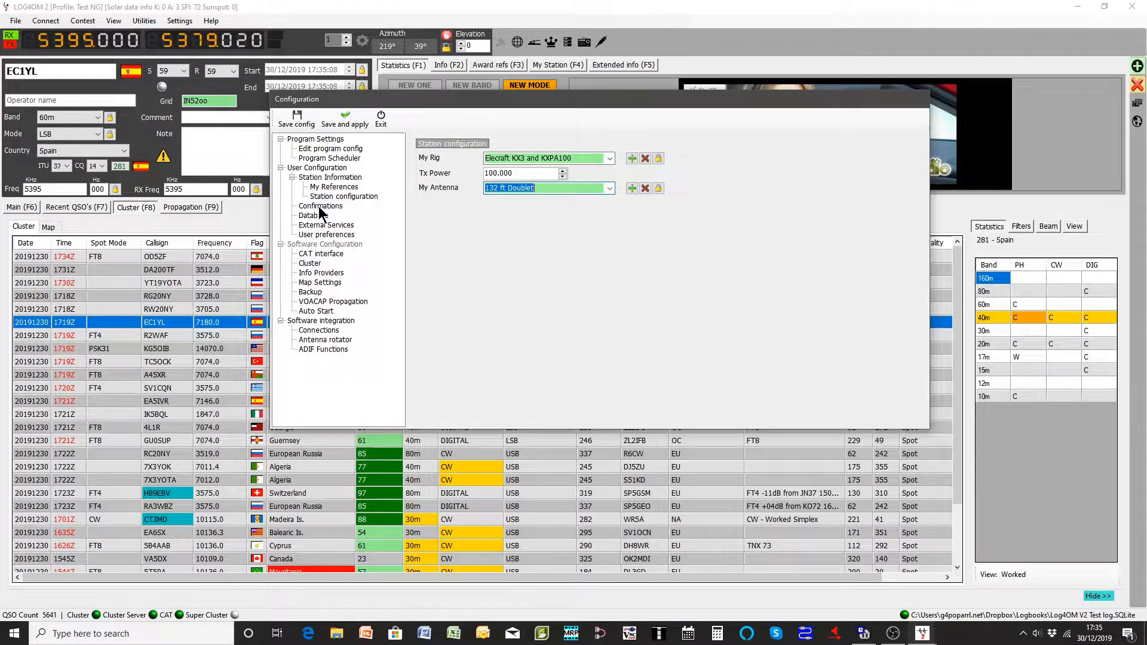
# Choose the QRZCOM confirmation type and set its default sent status to No.
pyautogui.click(320, 206)
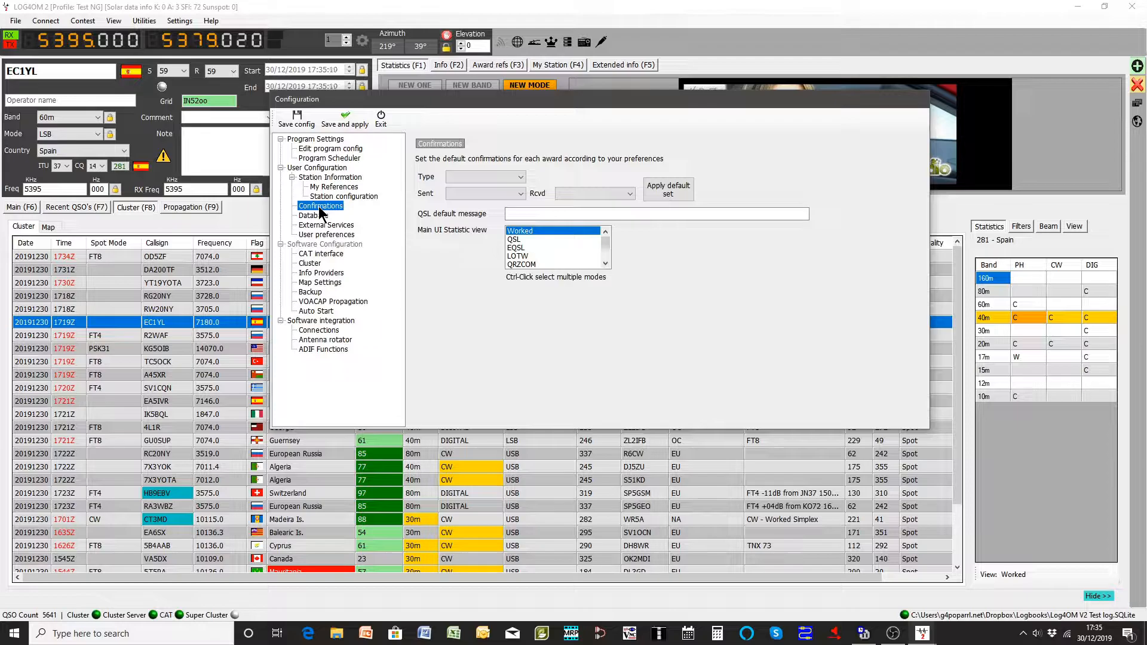
pyautogui.click(520, 176)
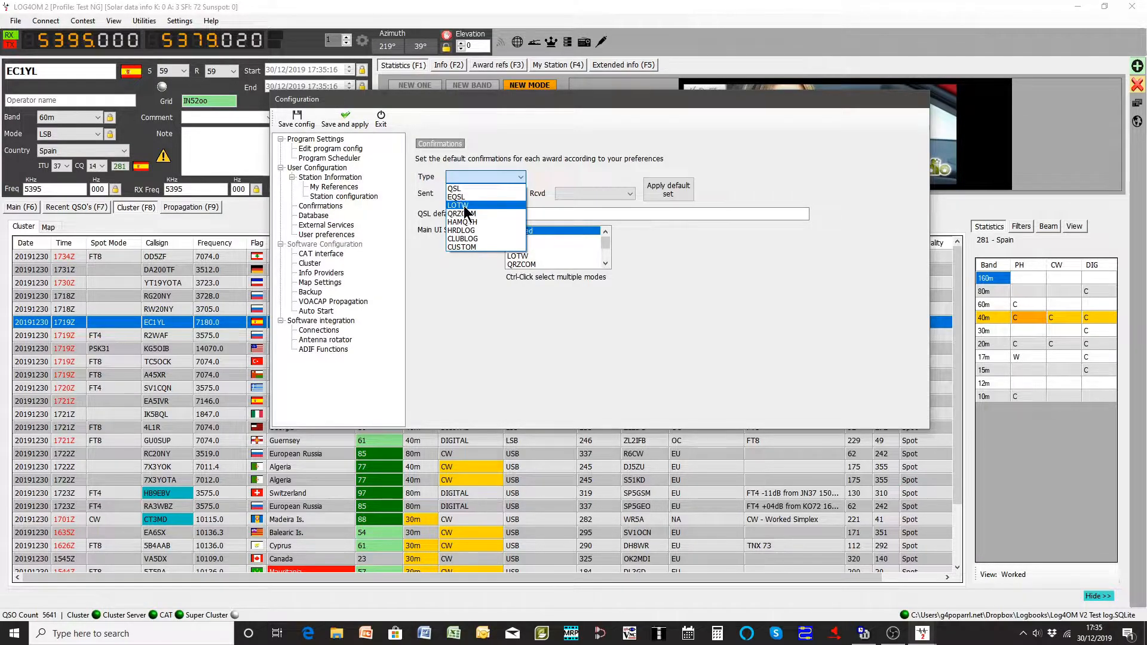
pyautogui.click(467, 214)
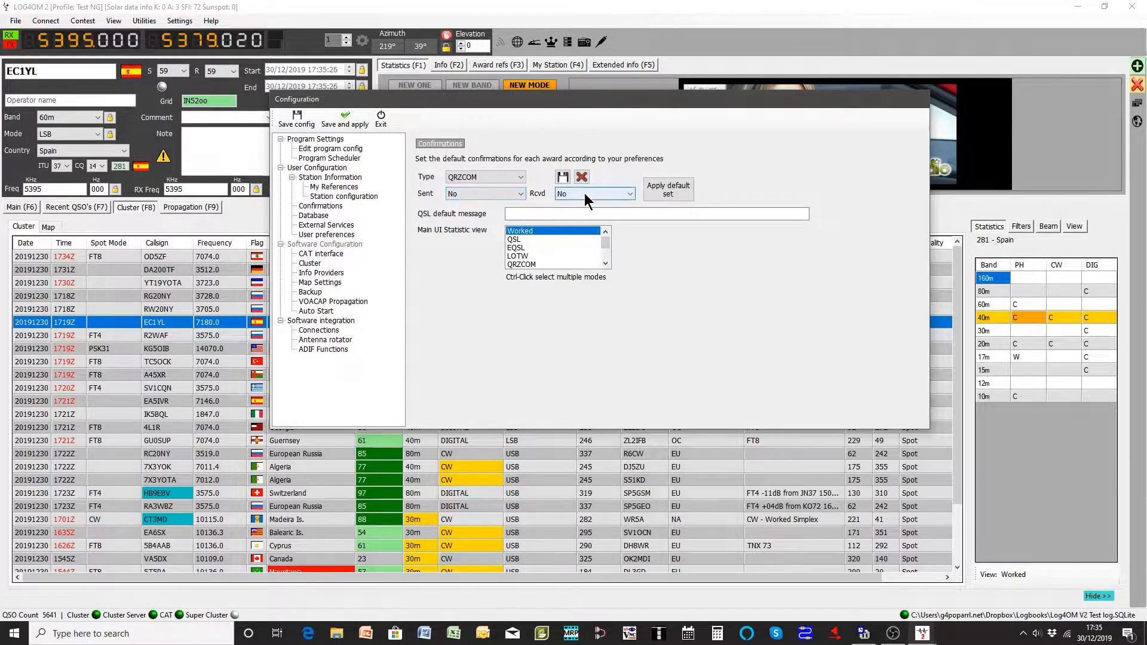
pyautogui.click(523, 193)
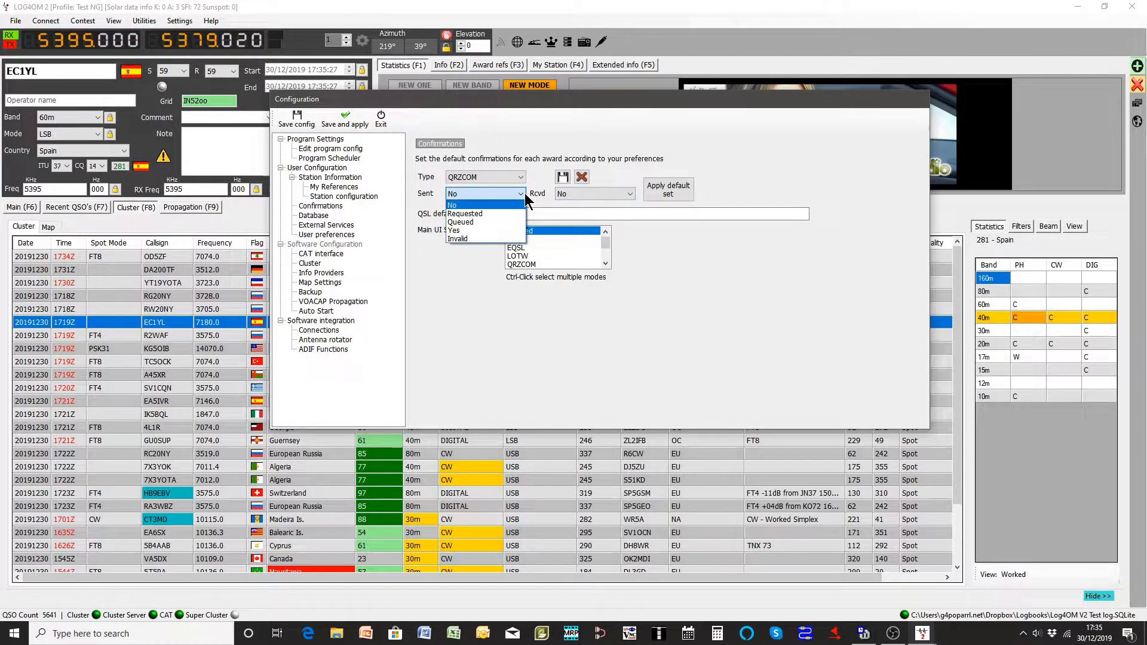
pyautogui.click(479, 203)
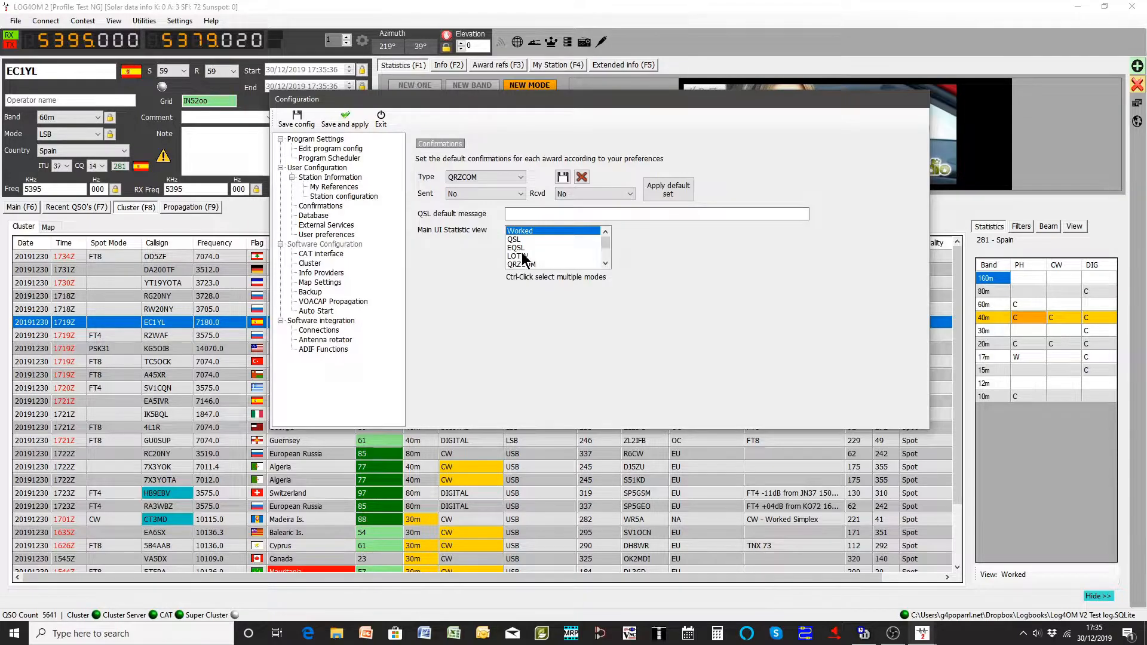
# Select LOTW as the confirmation type for the main UI statistic view.
pyautogui.moveTo(604, 239); pyautogui.dragTo(540, 256)
pyautogui.click(517, 240)
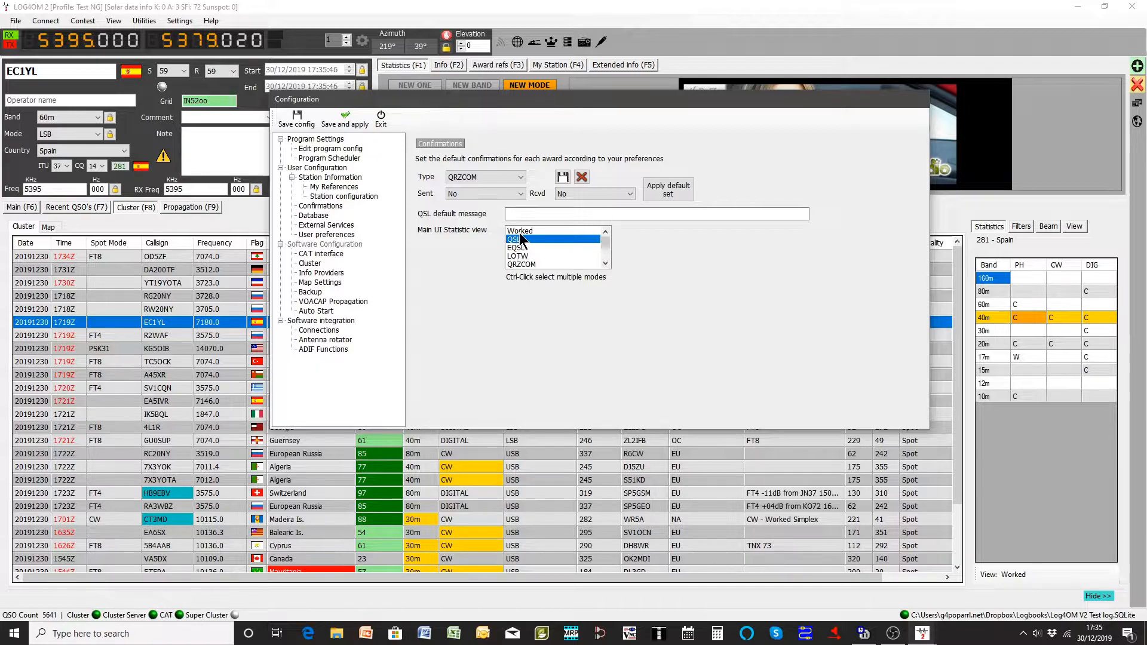
pyautogui.click(517, 247)
pyautogui.click(520, 257)
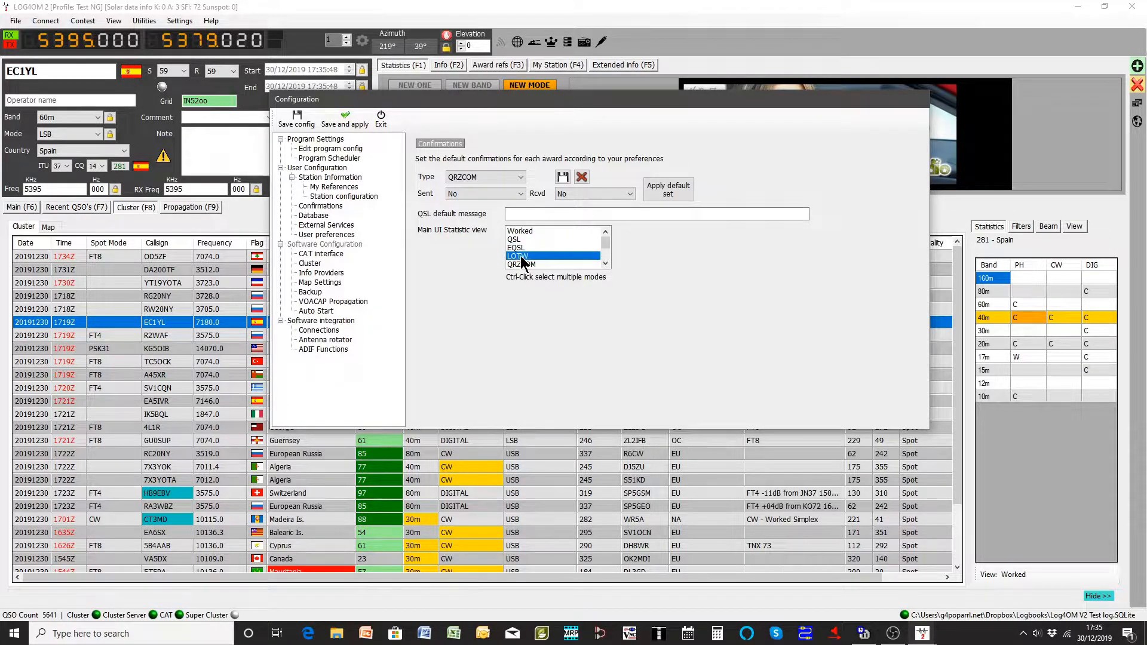
# Select Worked as the confirmation type for the main UI statistic view.
pyautogui.moveTo(604, 243)
pyautogui.mouseDown()
pyautogui.moveTo(603, 258)
pyautogui.moveTo(604, 234)
pyautogui.mouseUp()
pyautogui.click(536, 231)
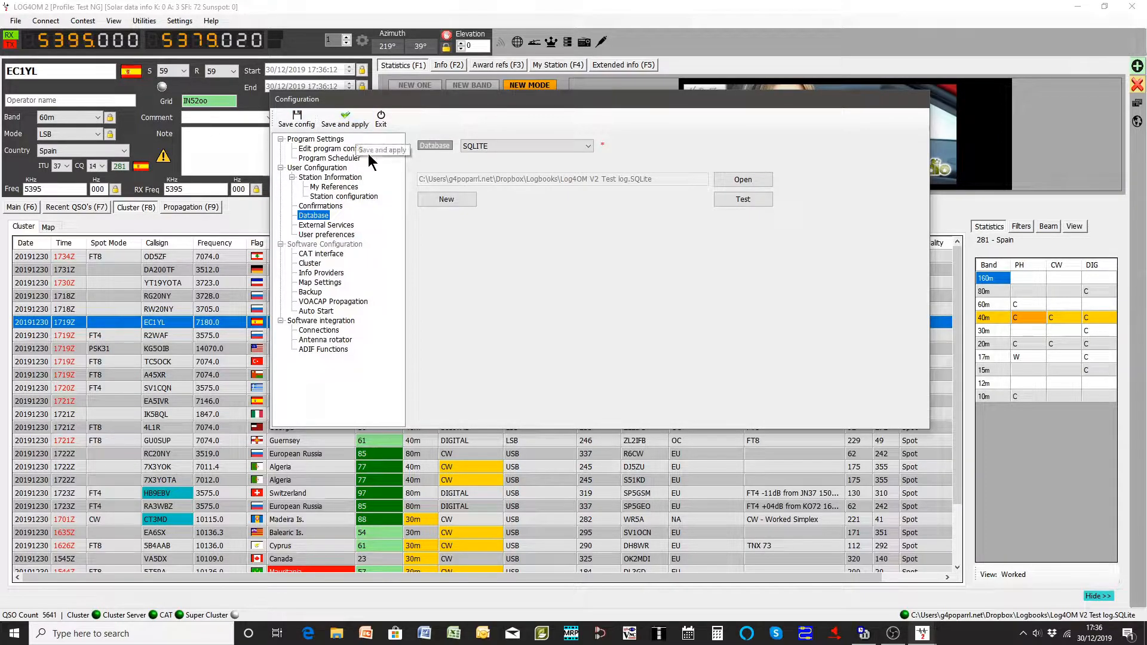
# Review the external services settings for QRZ.COM, LOTW, HRDLOG.NET and CLUBLOG, including their automatic upload options.
pyautogui.click(336, 224)
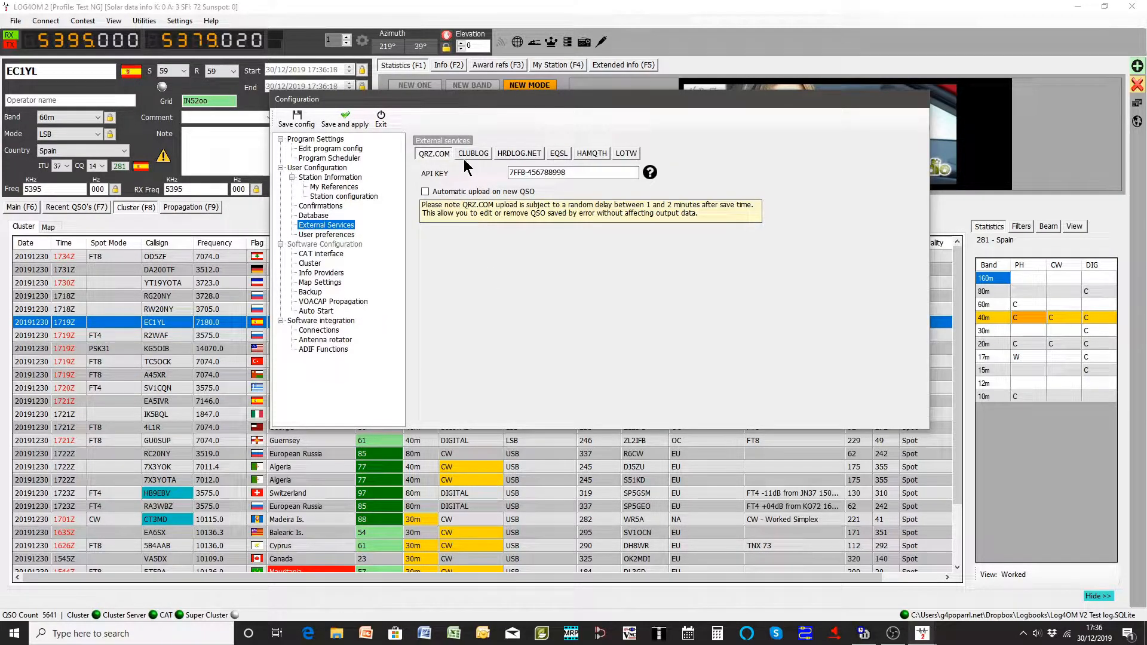
pyautogui.click(621, 151)
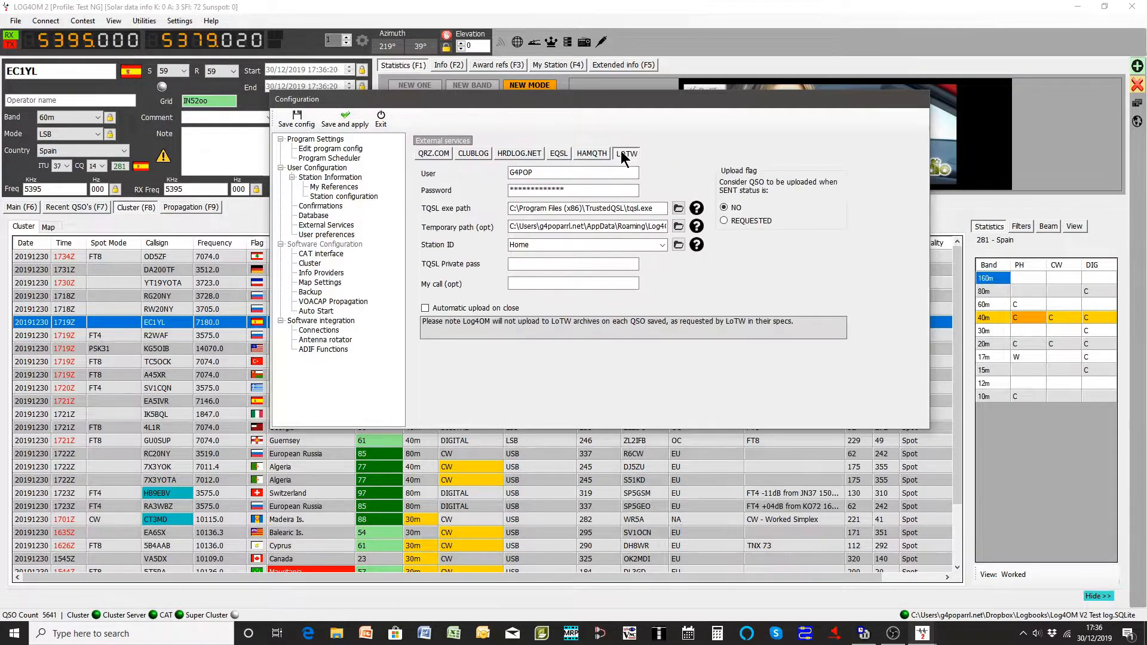
pyautogui.click(513, 156)
pyautogui.click(479, 156)
pyautogui.click(426, 156)
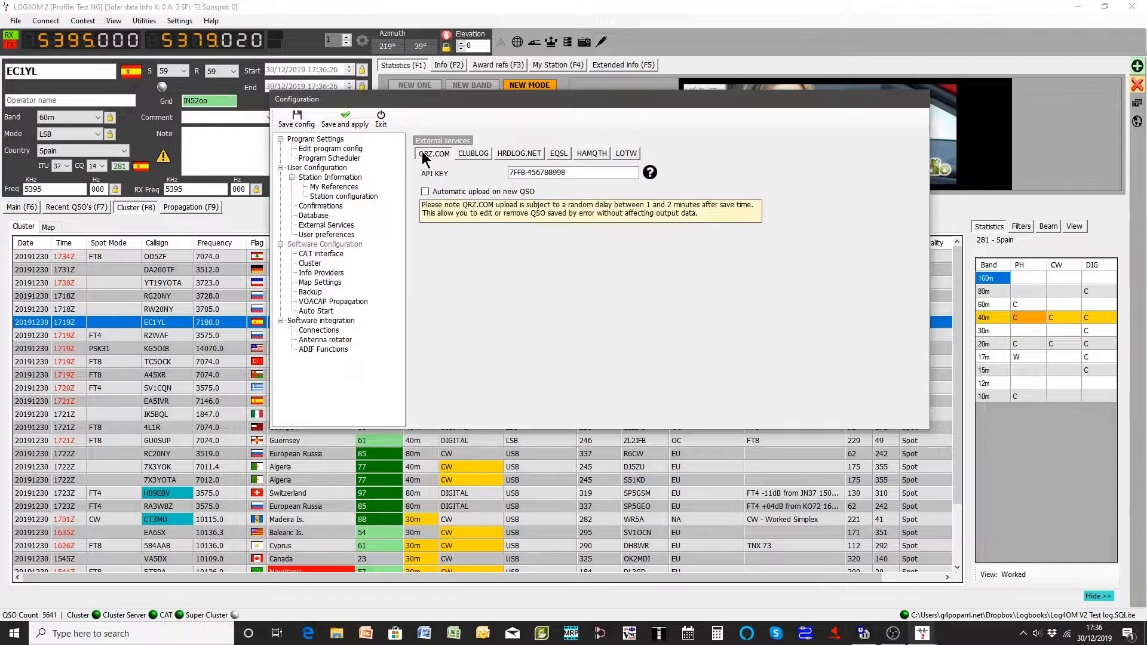
pyautogui.click(424, 191)
pyautogui.click(477, 153)
pyautogui.click(425, 227)
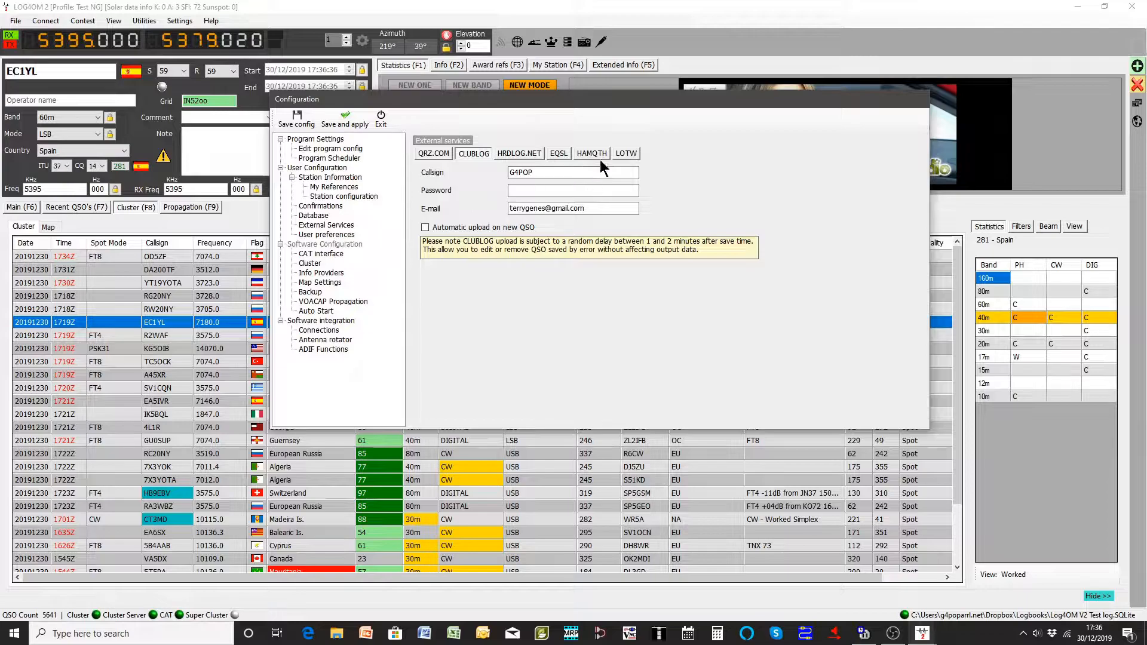
pyautogui.click(630, 154)
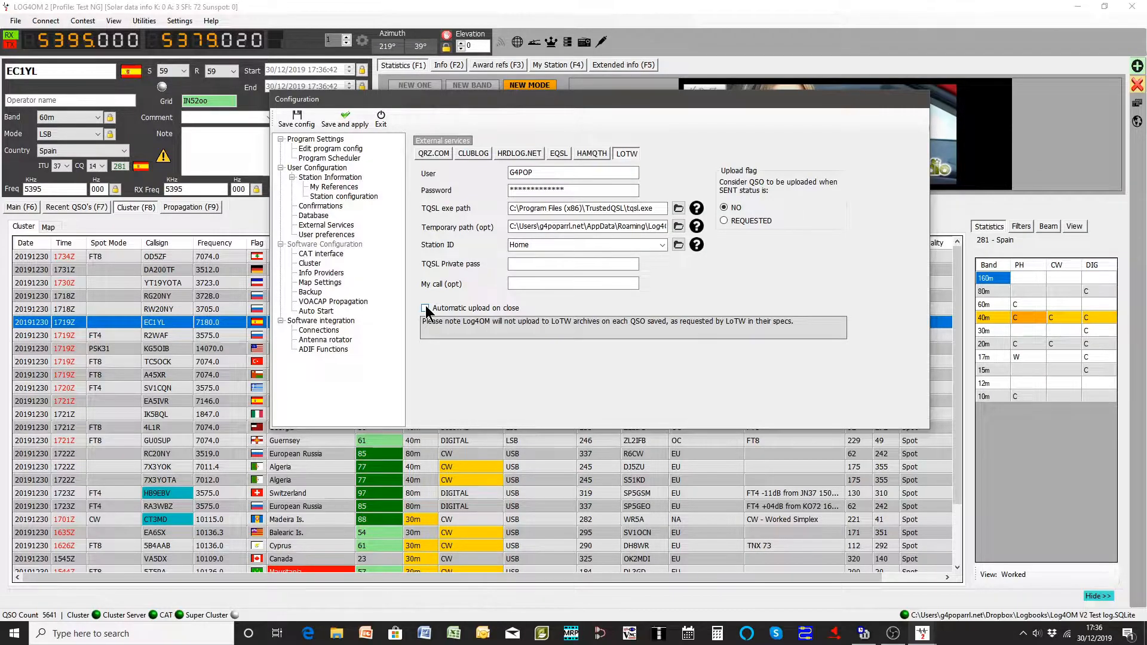
pyautogui.click(434, 153)
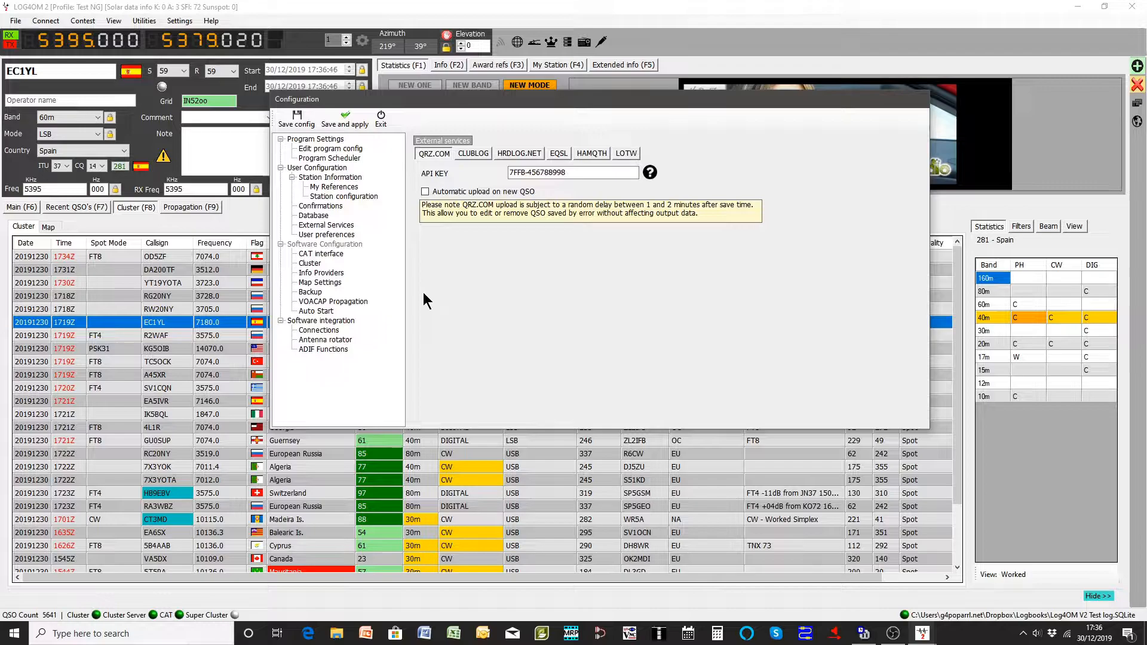
# Review the user preferences, looking through the whole preferred bands list and the delayed upload option.
pyautogui.click(333, 232)
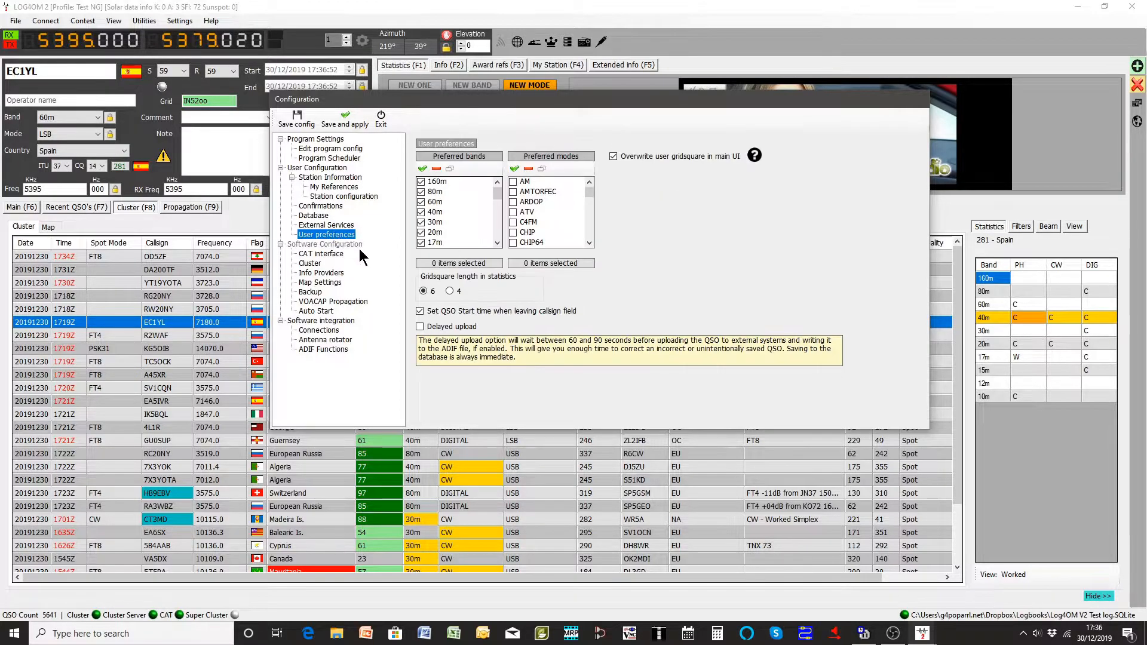
pyautogui.moveTo(497, 188)
pyautogui.mouseDown()
pyautogui.moveTo(497, 222)
pyautogui.moveTo(497, 195)
pyautogui.mouseUp()
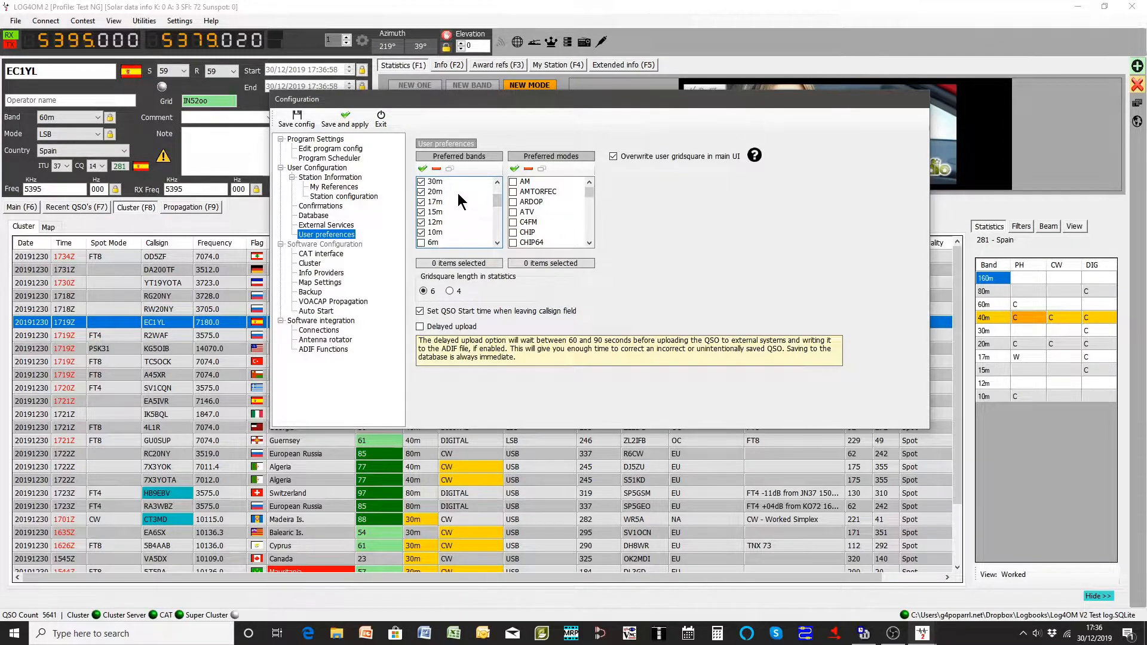
pyautogui.moveTo(496, 206); pyautogui.dragTo(507, 191)
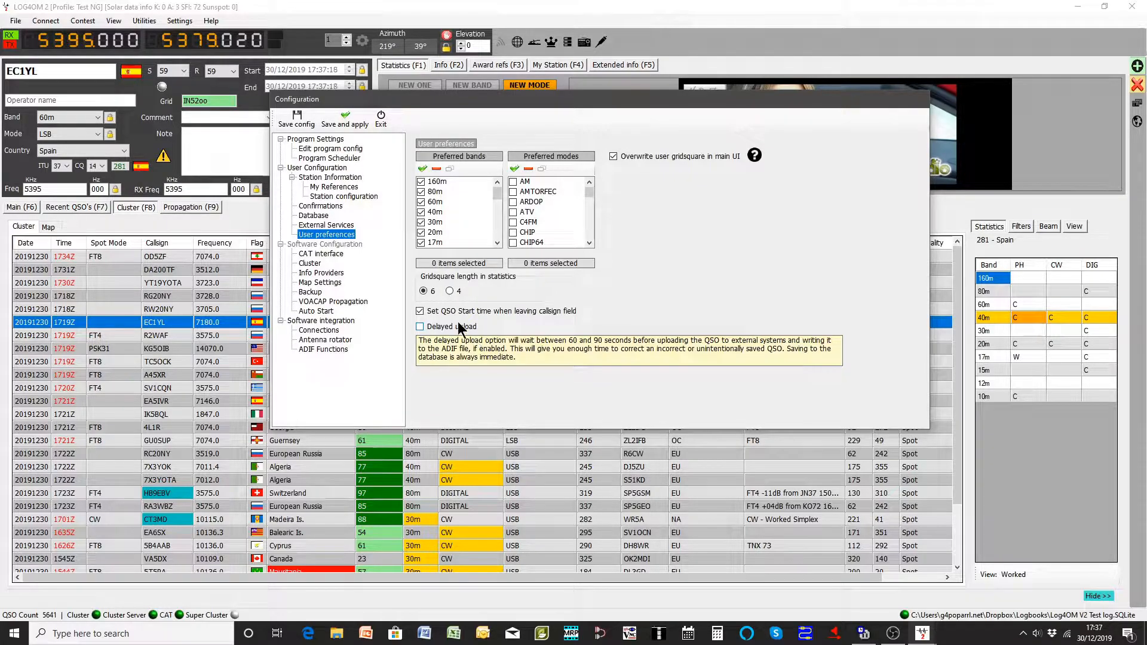
# Review the CAT interface settings and the available CAT engine choices without changing the engine.
pyautogui.click(315, 250)
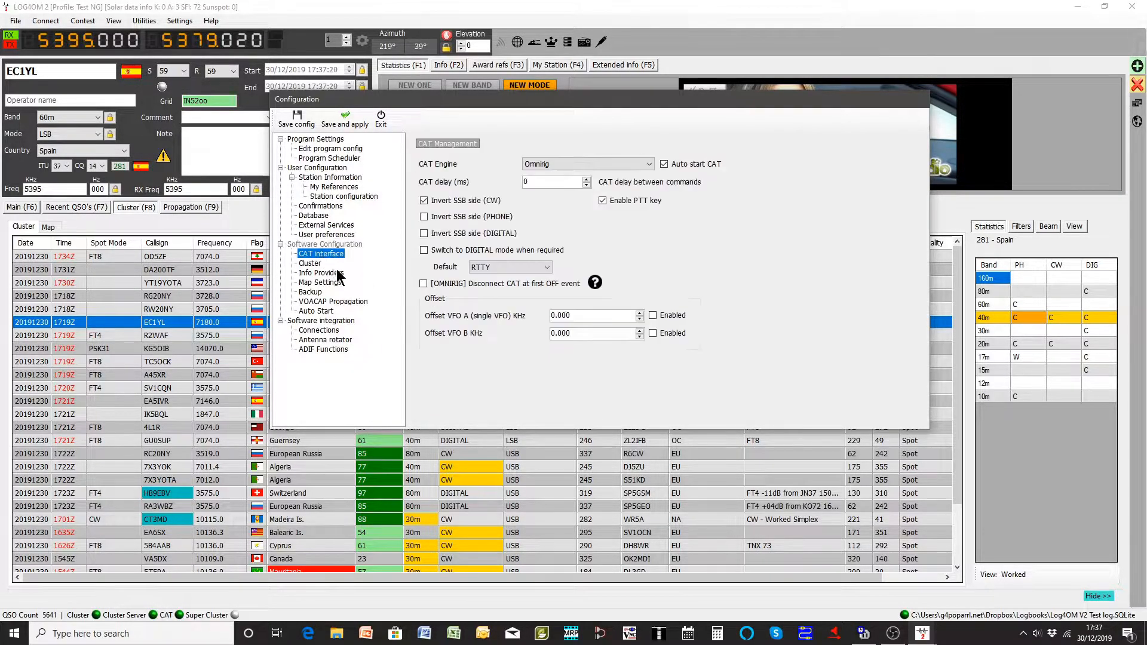
pyautogui.click(647, 167)
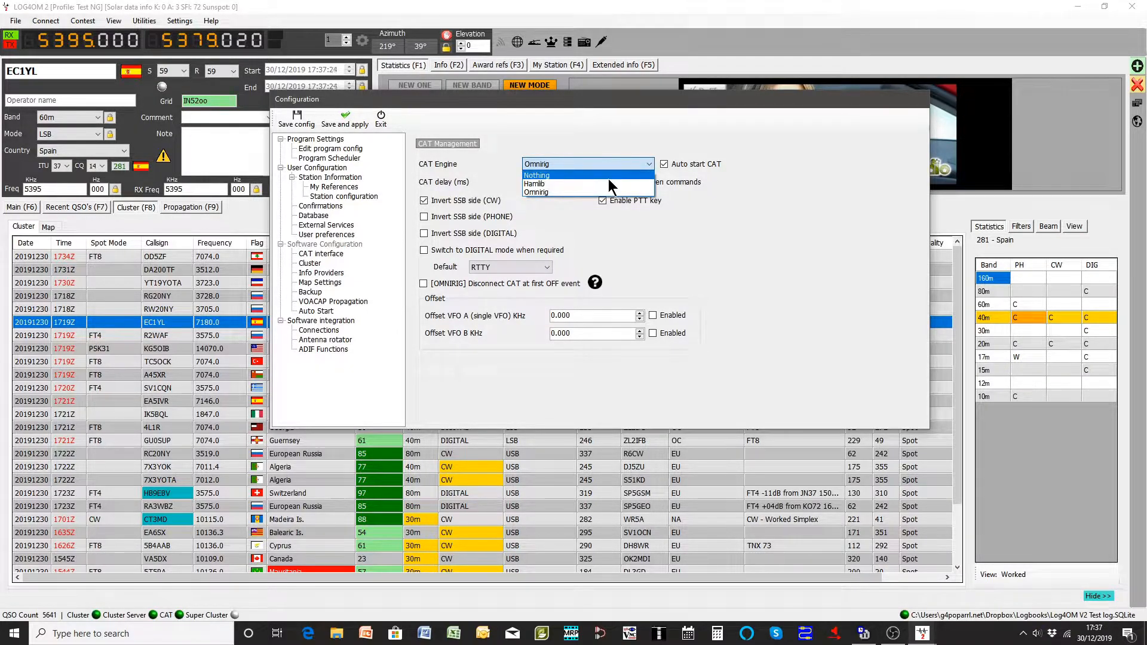
pyautogui.click(649, 165)
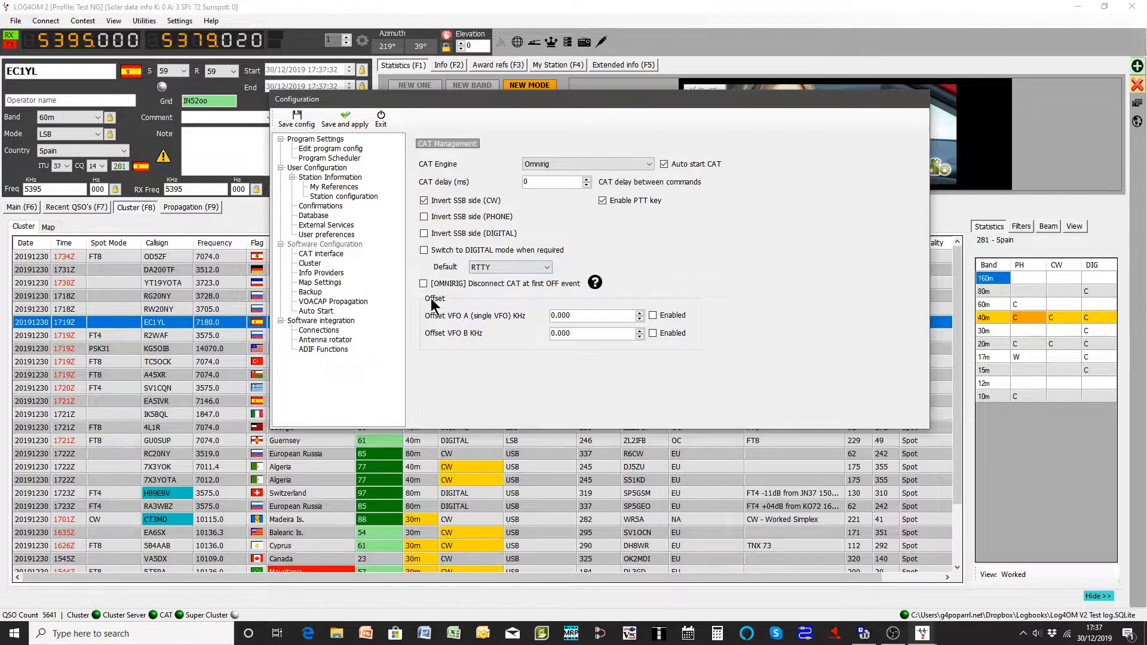
# Review the cluster settings and the background and text colour choices for the Worked/Confirmed highlight.
pyautogui.click(318, 263)
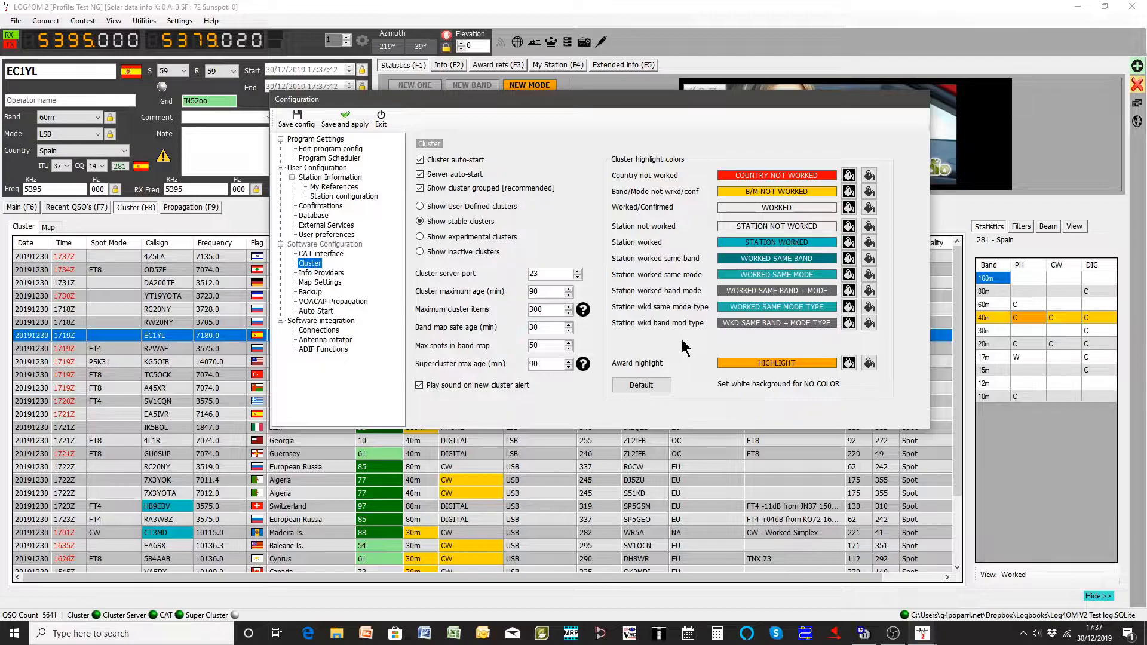
pyautogui.click(649, 383)
pyautogui.click(848, 208)
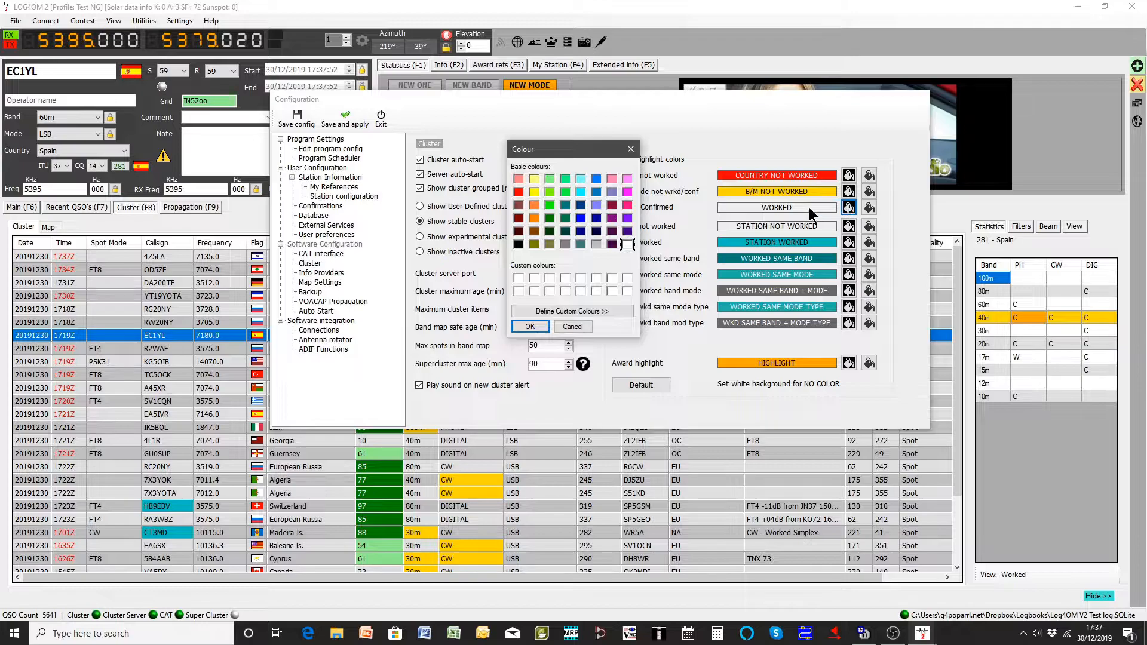
pyautogui.click(630, 149)
pyautogui.click(870, 208)
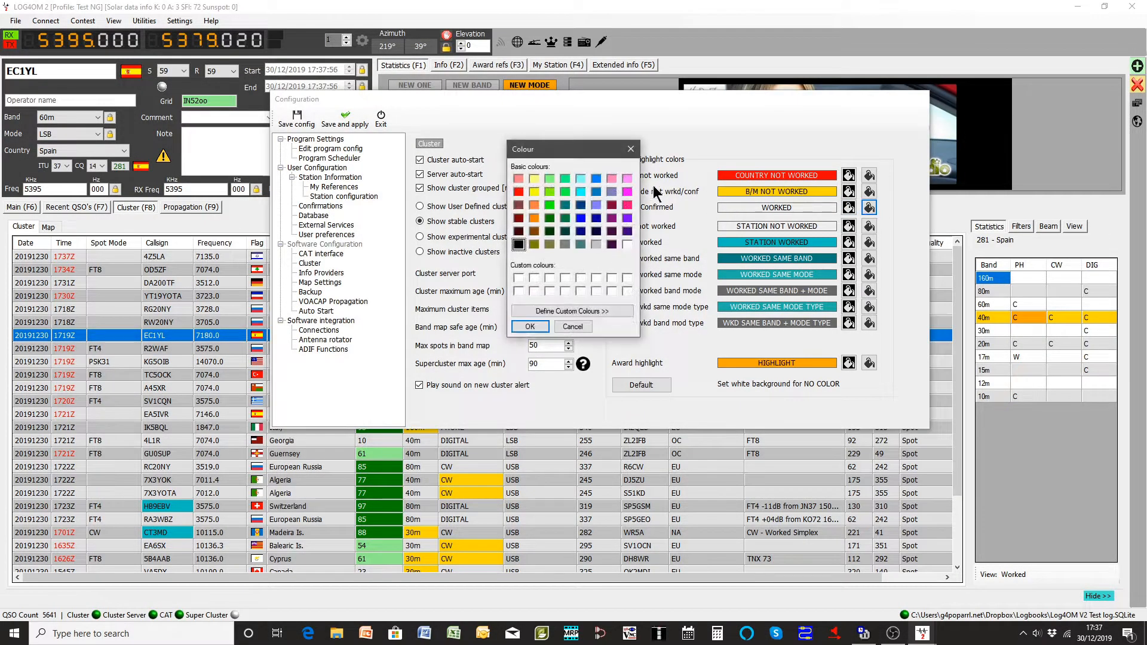
pyautogui.click(630, 149)
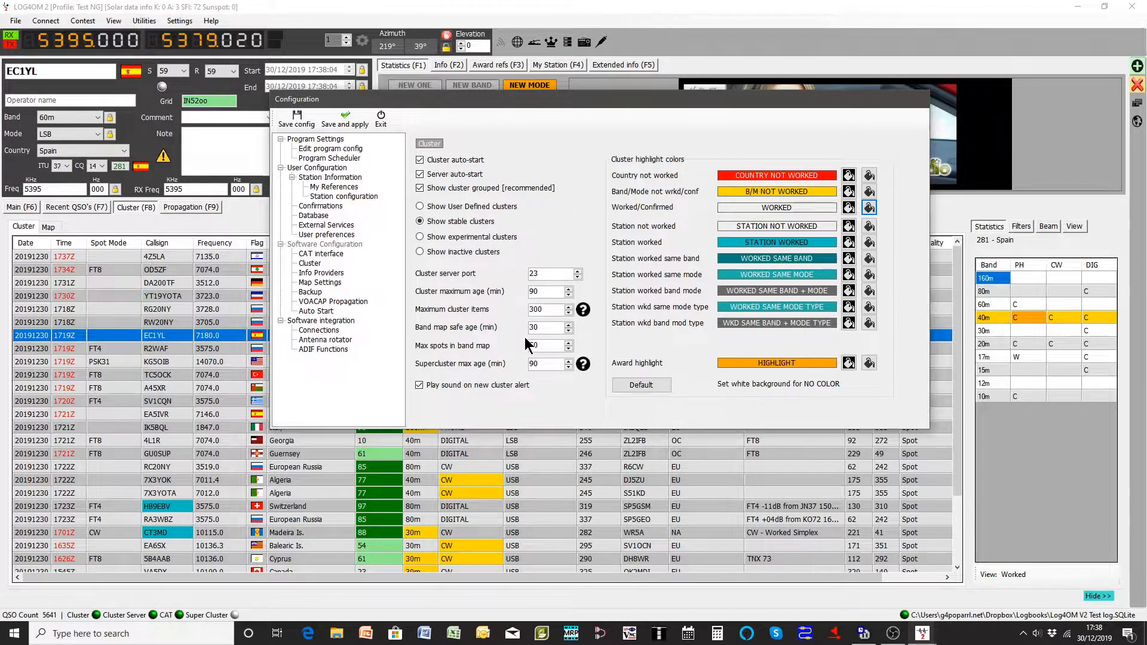
# Test the QRZ.COM and HAMQTH logins in the info providers settings.
pyautogui.click(321, 274)
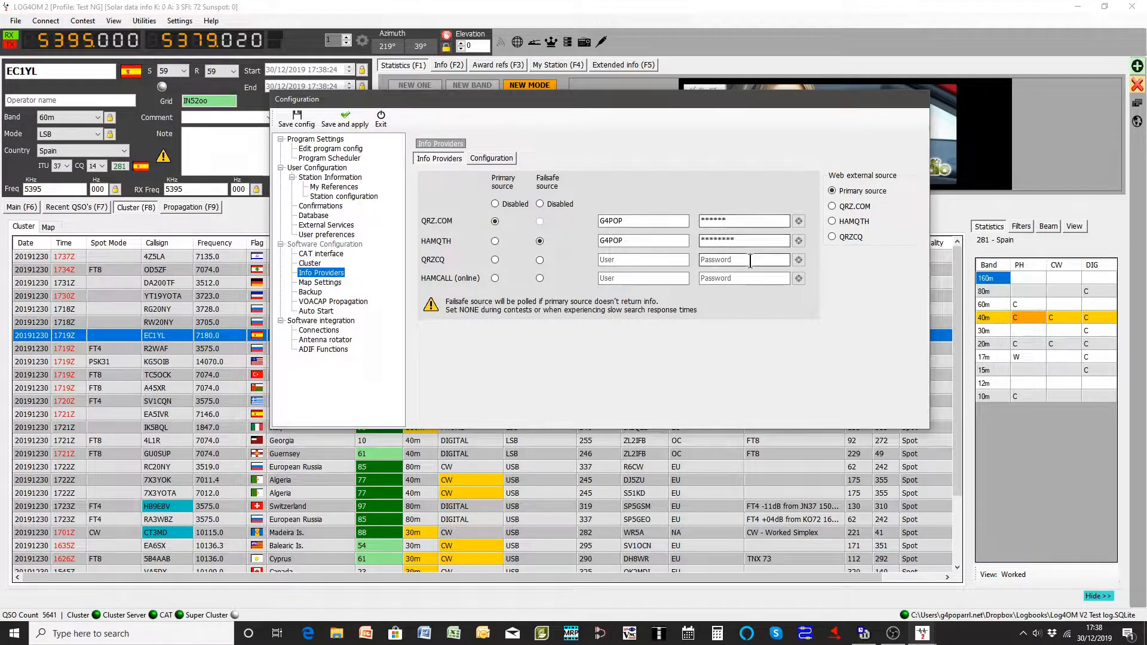
pyautogui.click(799, 221)
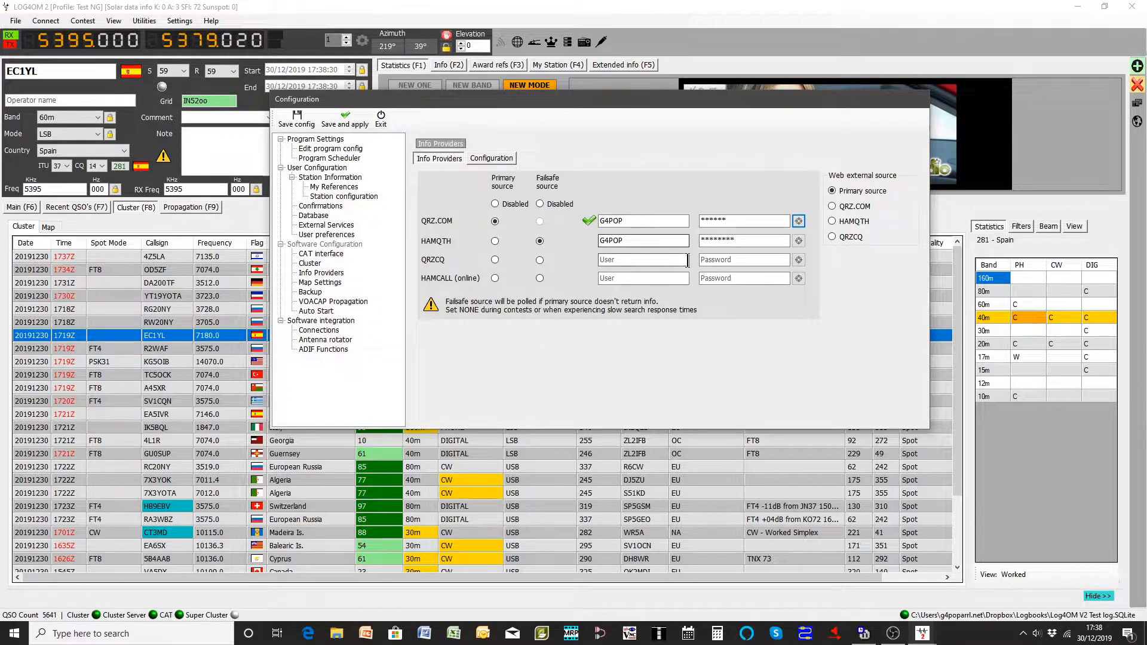
pyautogui.click(798, 241)
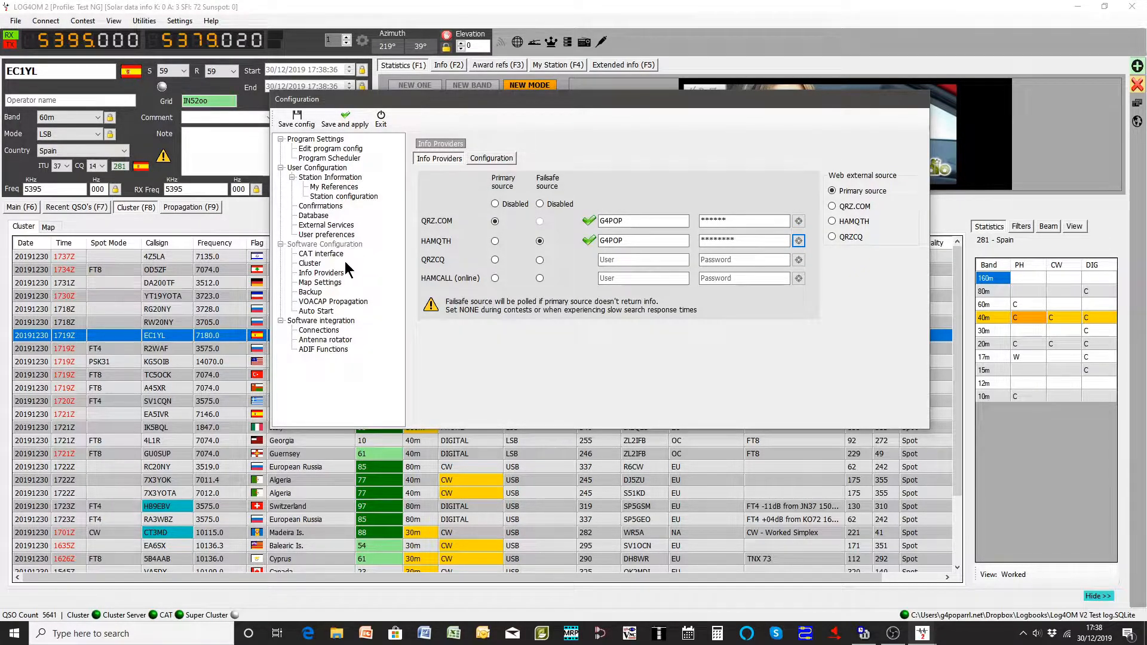
# Try the standard World map and the image selection for a user defined map, and restore World map (alternate 2).
pyautogui.click(333, 281)
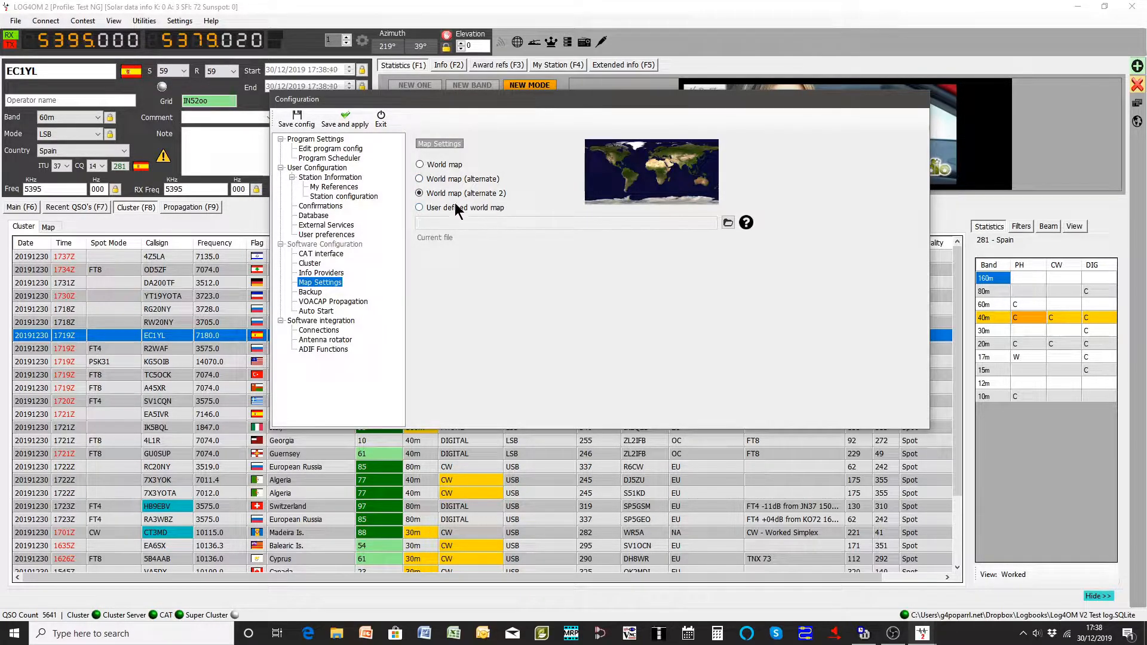
pyautogui.click(418, 208)
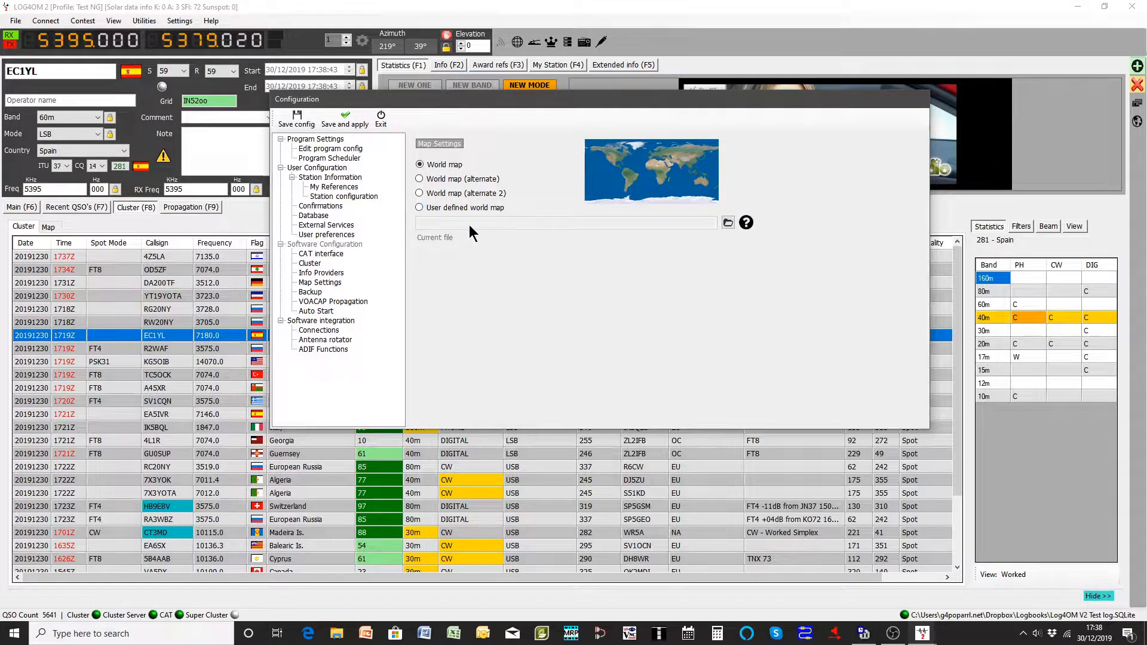
pyautogui.click(730, 223)
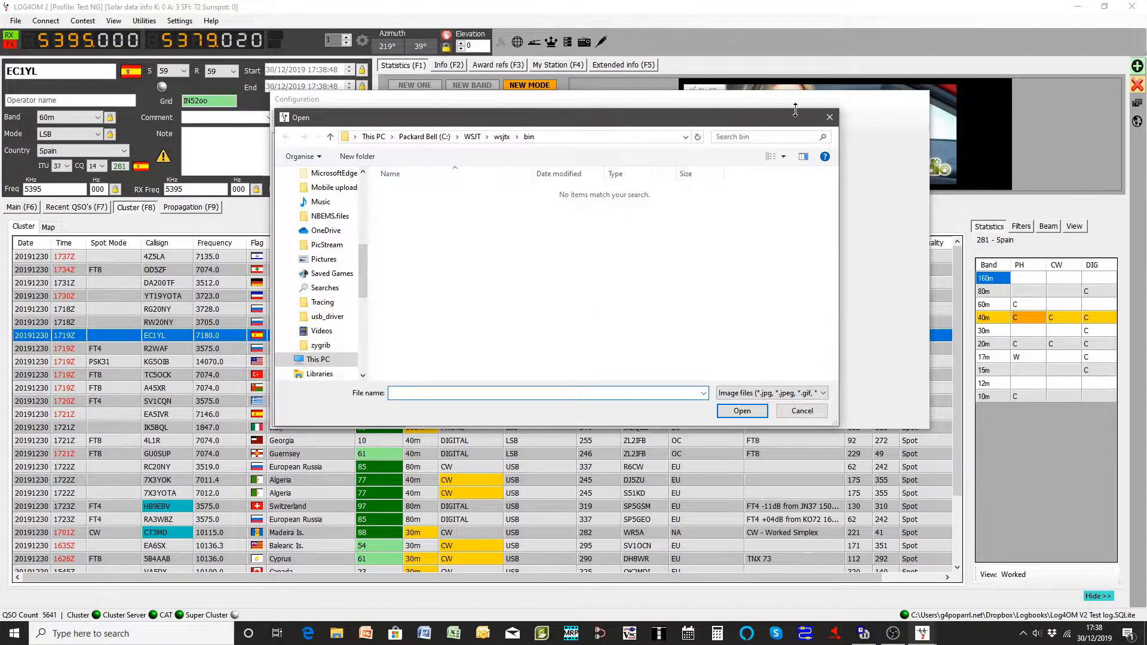
pyautogui.click(828, 118)
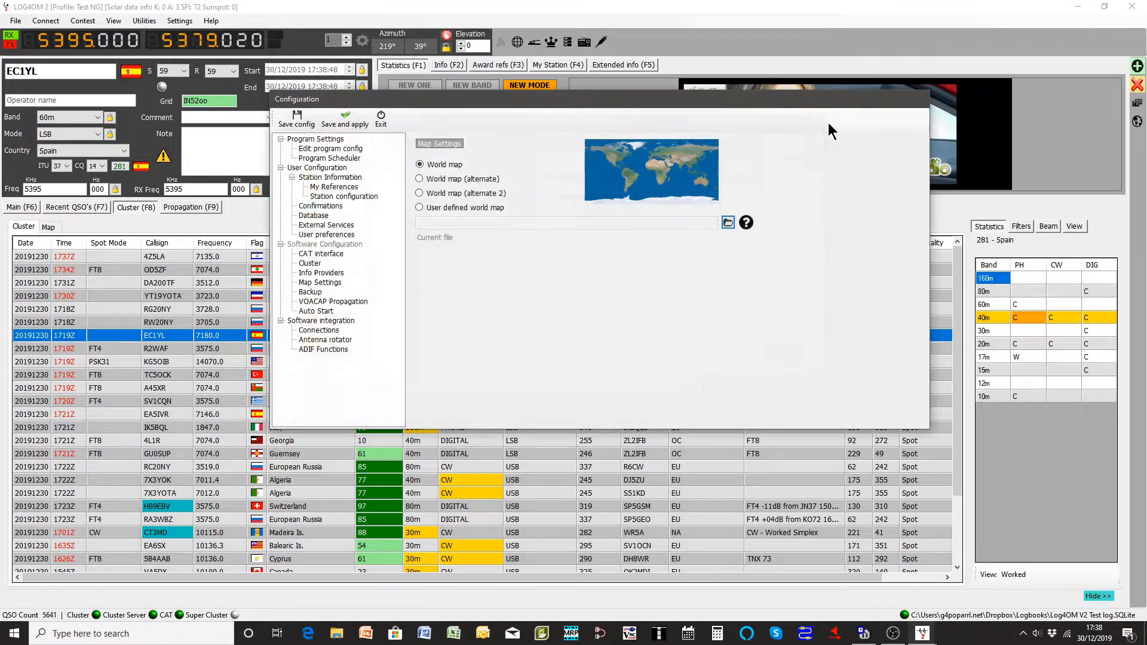
pyautogui.click(419, 193)
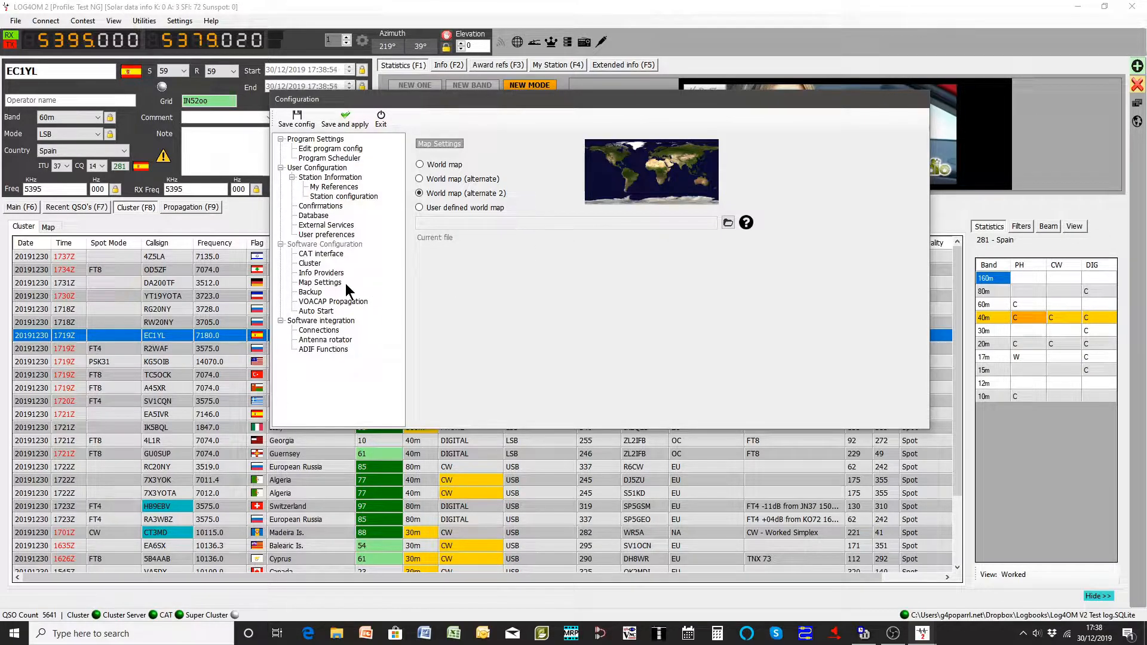
# Review the backup folder and rotation settings and the VOACAP propagation settings.
pyautogui.click(309, 292)
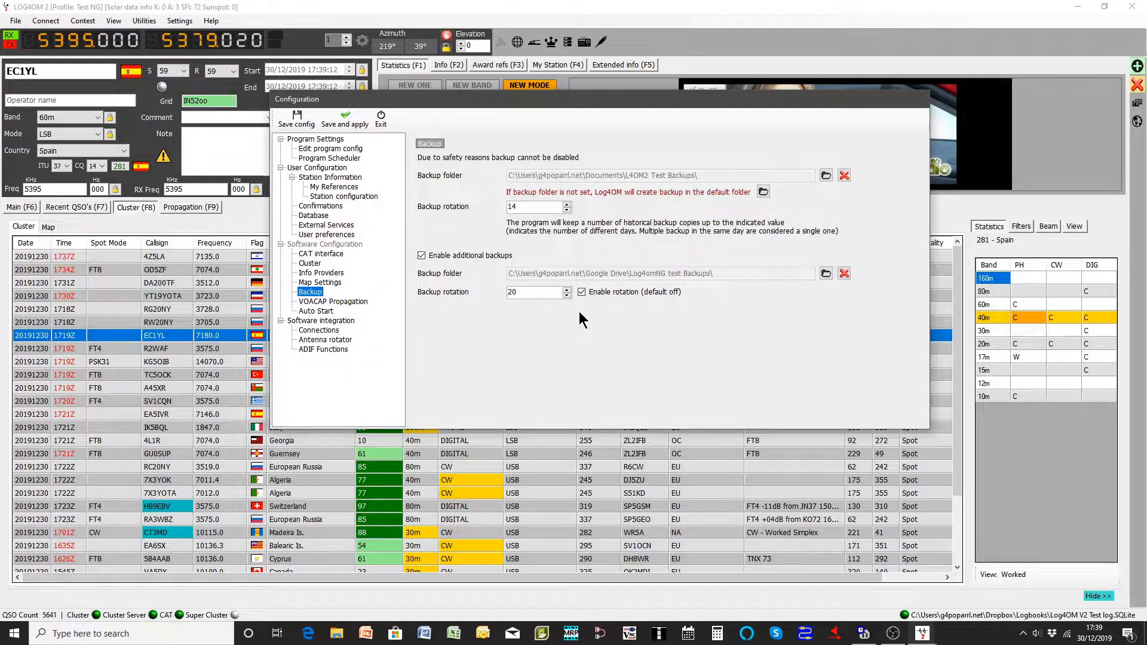
pyautogui.click(353, 304)
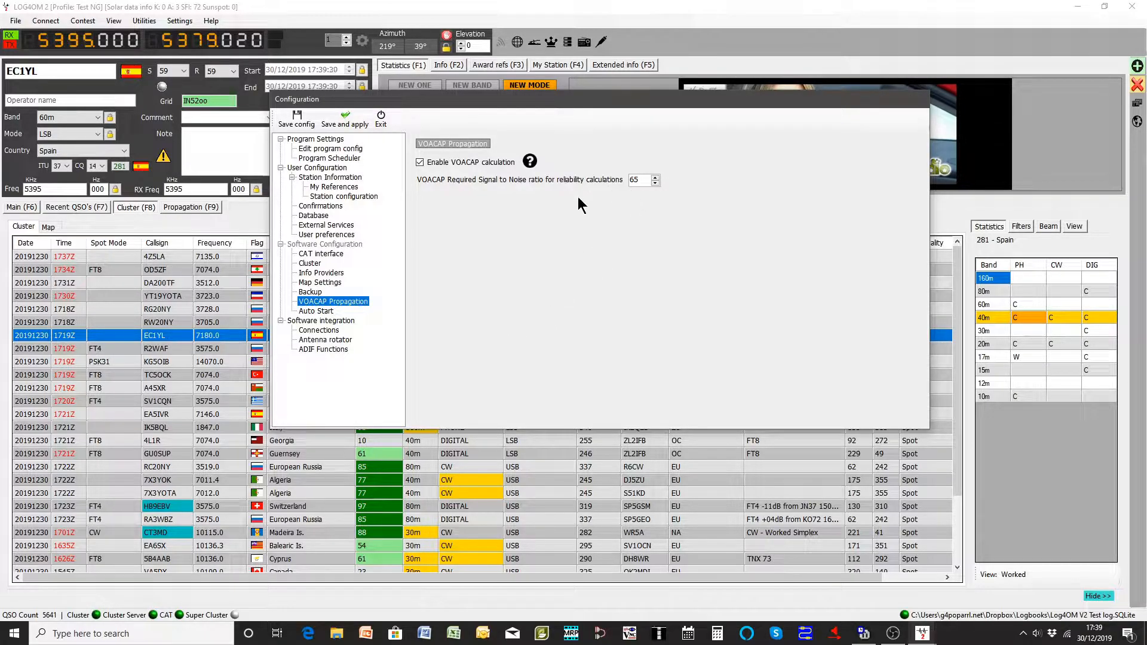
# Try JTAlert as a new auto-start process name, clear it, and display the existing WSJT entry.
pyautogui.click(311, 309)
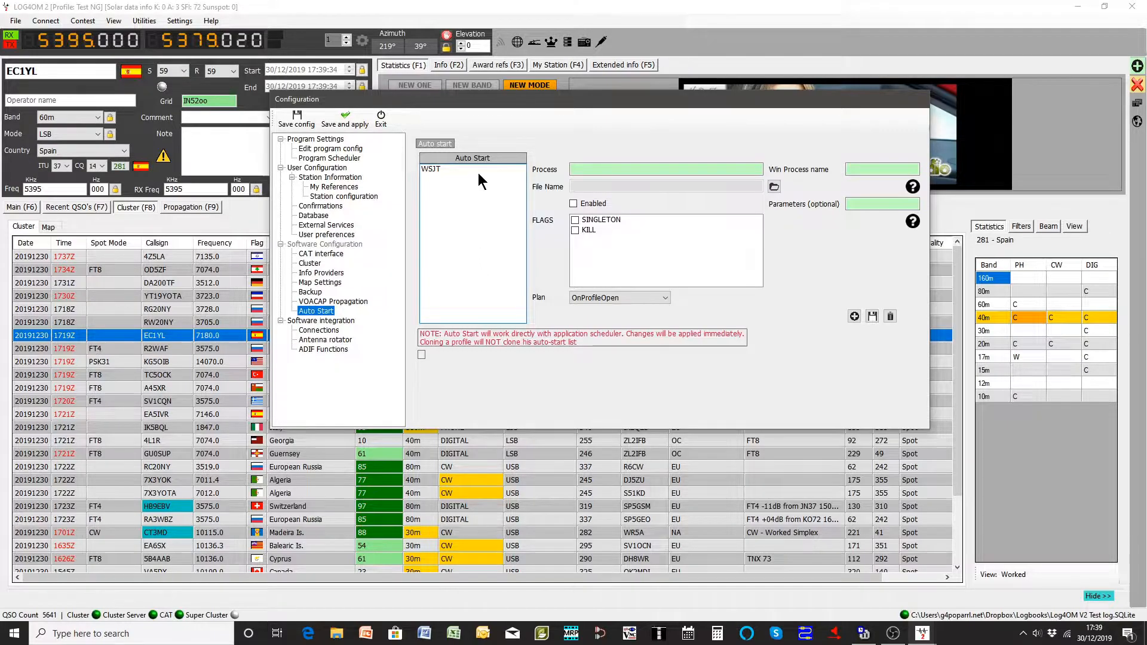
pyautogui.click(601, 169)
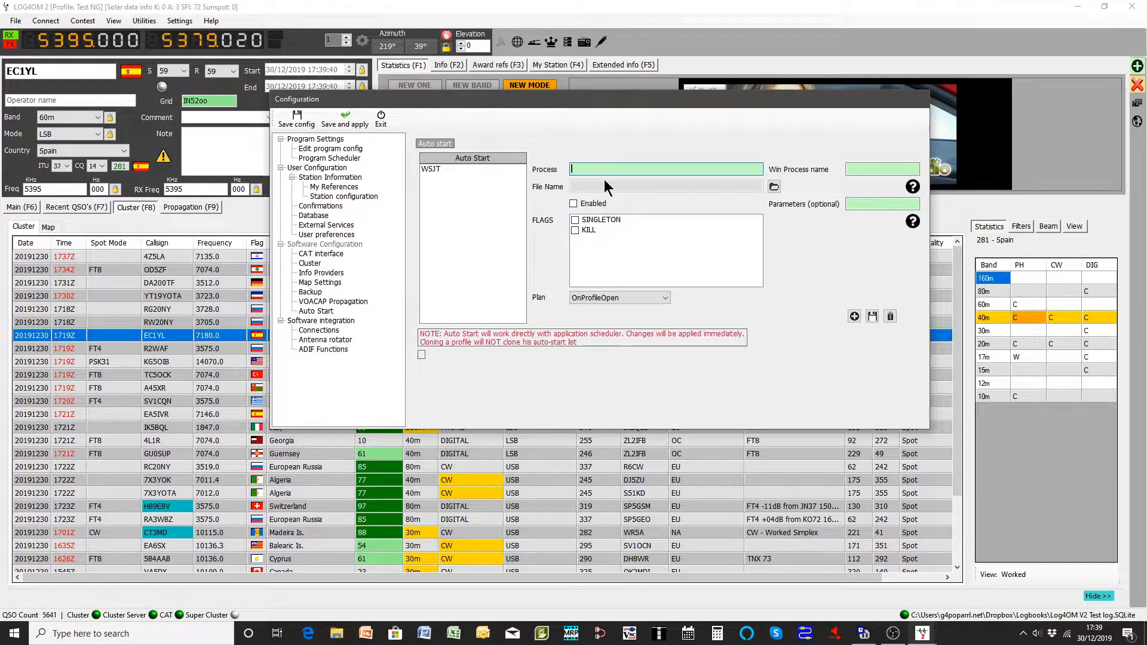
pyautogui.write('JTAlet')
pyautogui.press('BackSpace')
pyautogui.write('rt')
pyautogui.press('BackSpace')
pyautogui.press('BackSpace')
pyautogui.press('BackSpace')
pyautogui.press('BackSpace')
pyautogui.press('BackSpace')
pyautogui.press('BackSpace')
pyautogui.press('BackSpace')
pyautogui.click(444, 169)
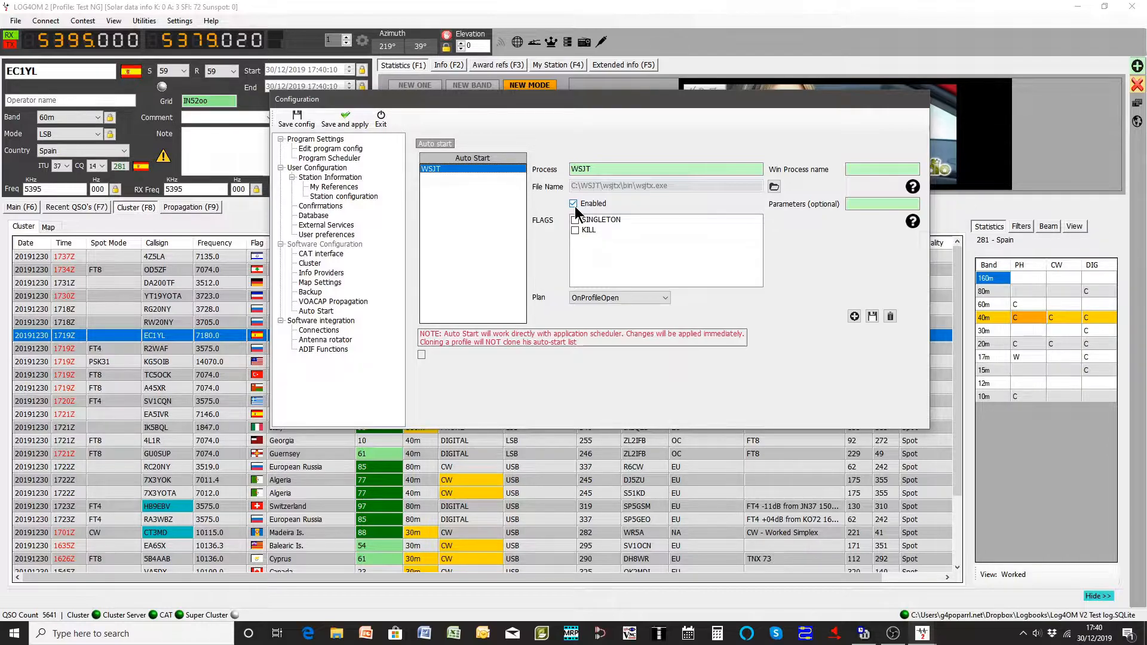
# Review the software connections, covering UDP inbound and outbound, UDP proxy and remote control settings.
pyautogui.click(316, 329)
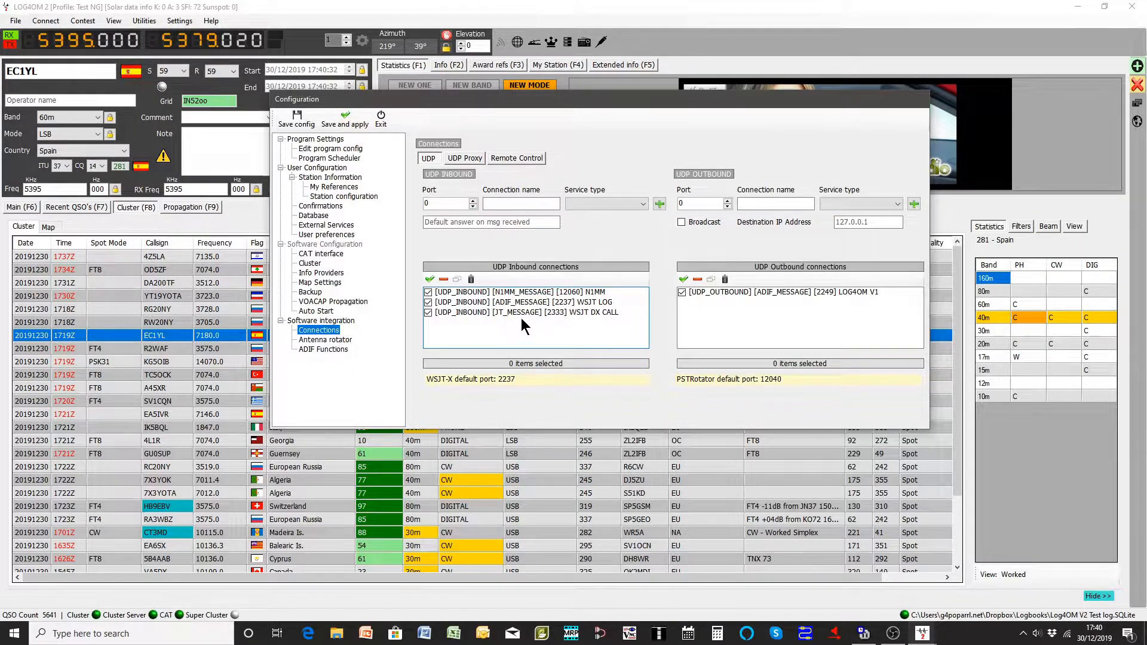
pyautogui.click(722, 342)
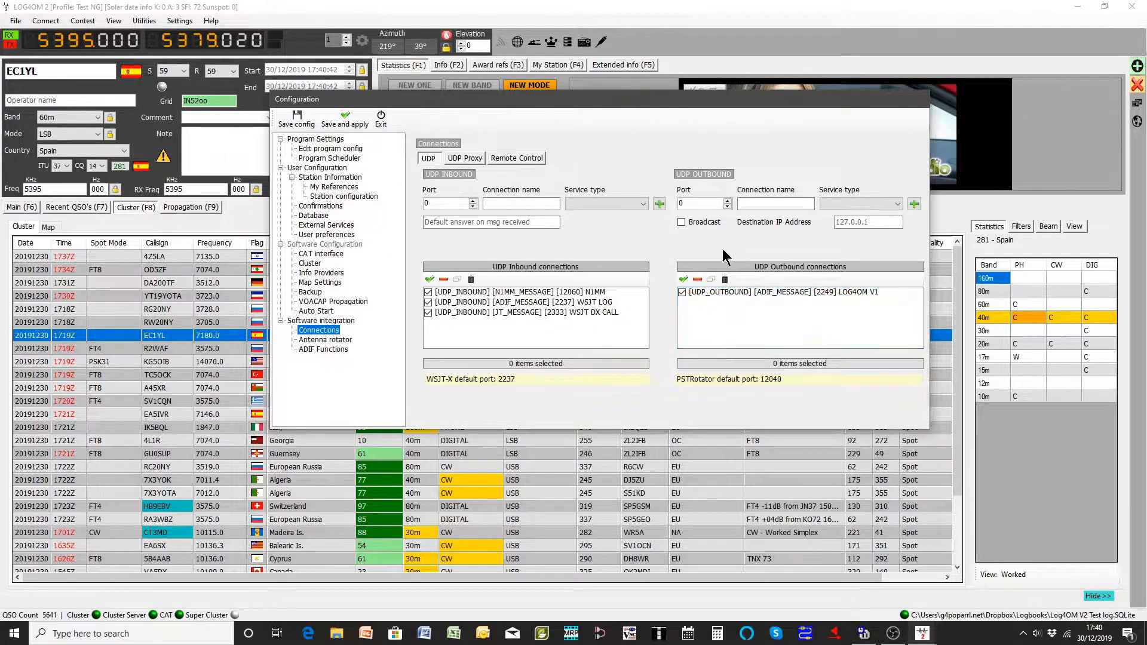
pyautogui.click(463, 158)
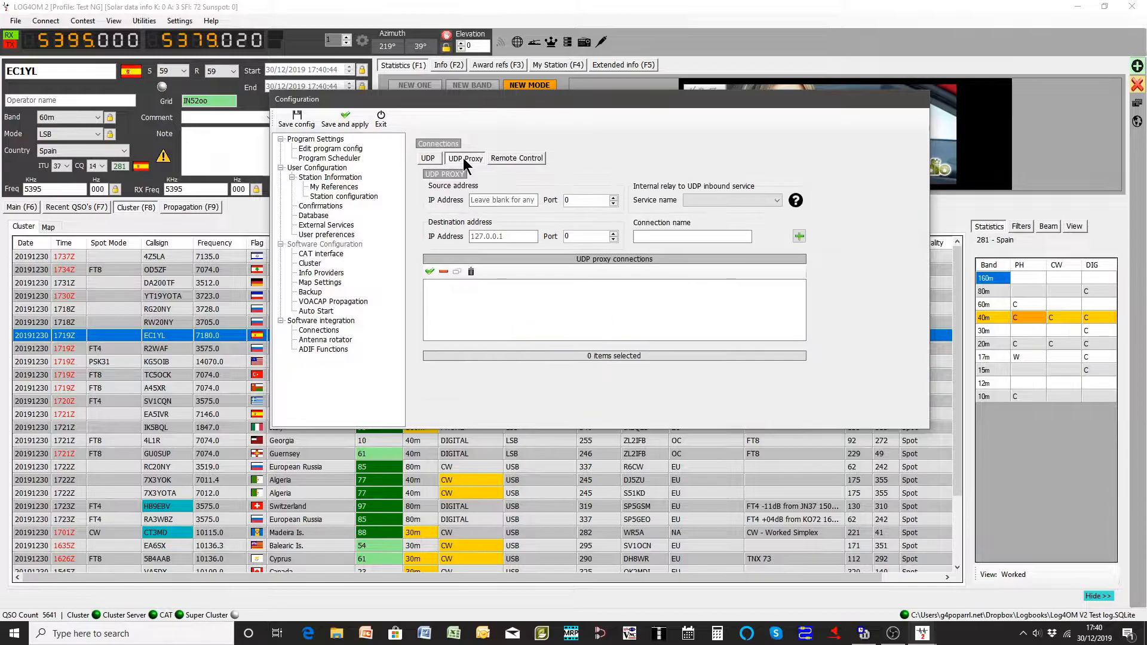
pyautogui.click(525, 157)
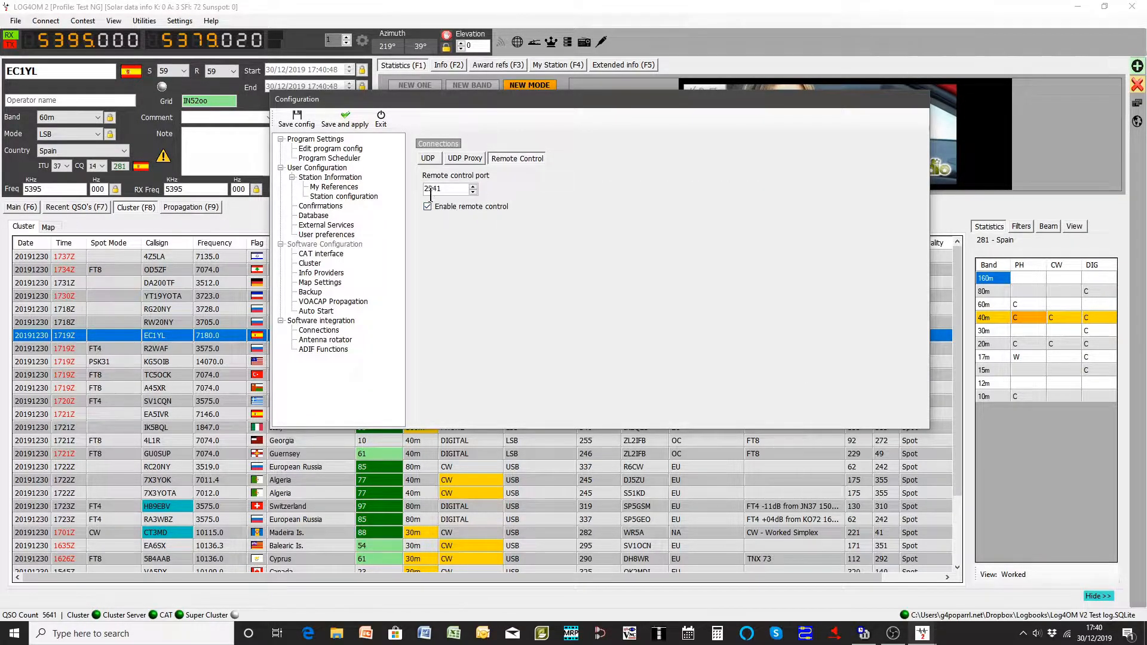
pyautogui.click(430, 160)
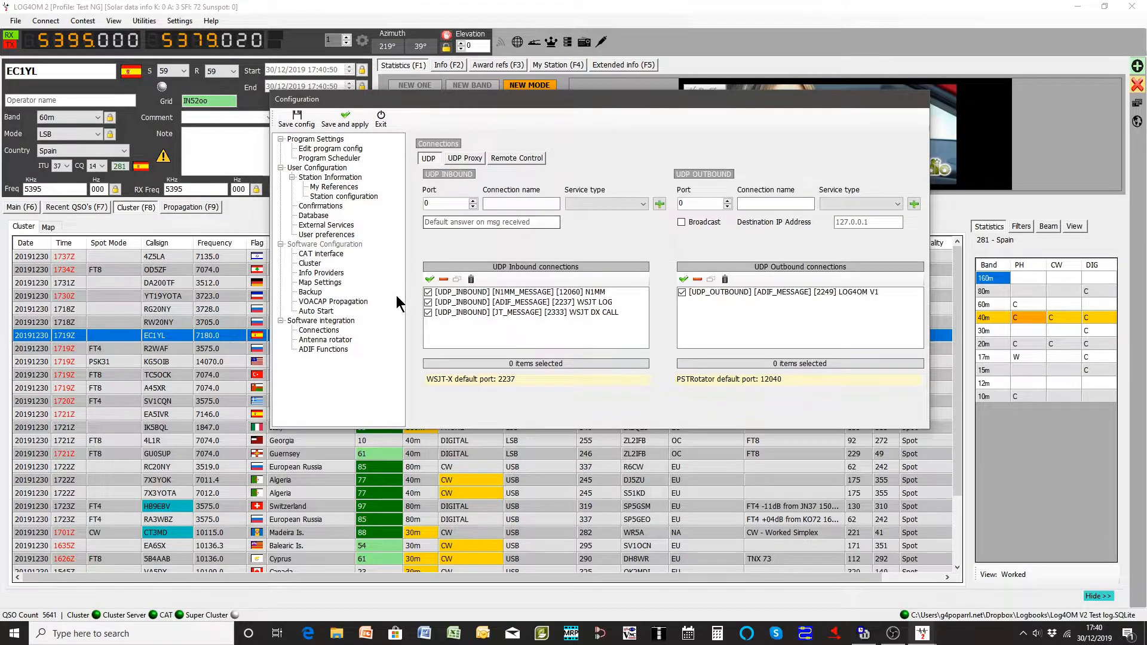
# Review the antenna rotator settings and the ADIF functions, covering ADIF monitor, output and POST options.
pyautogui.click(328, 339)
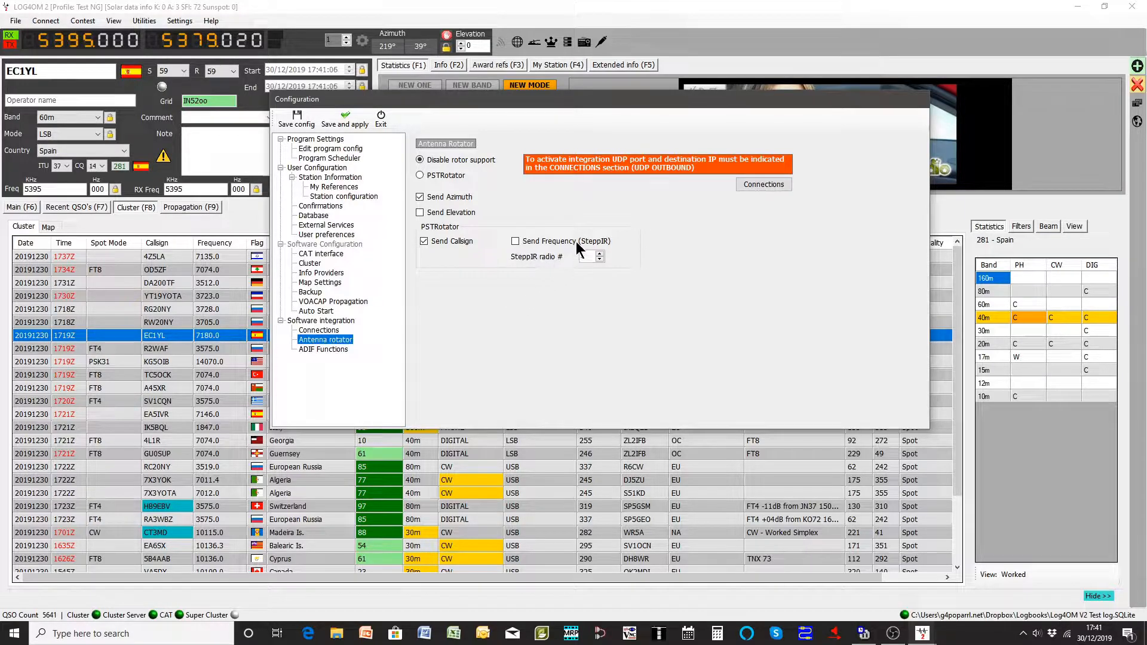
pyautogui.click(324, 350)
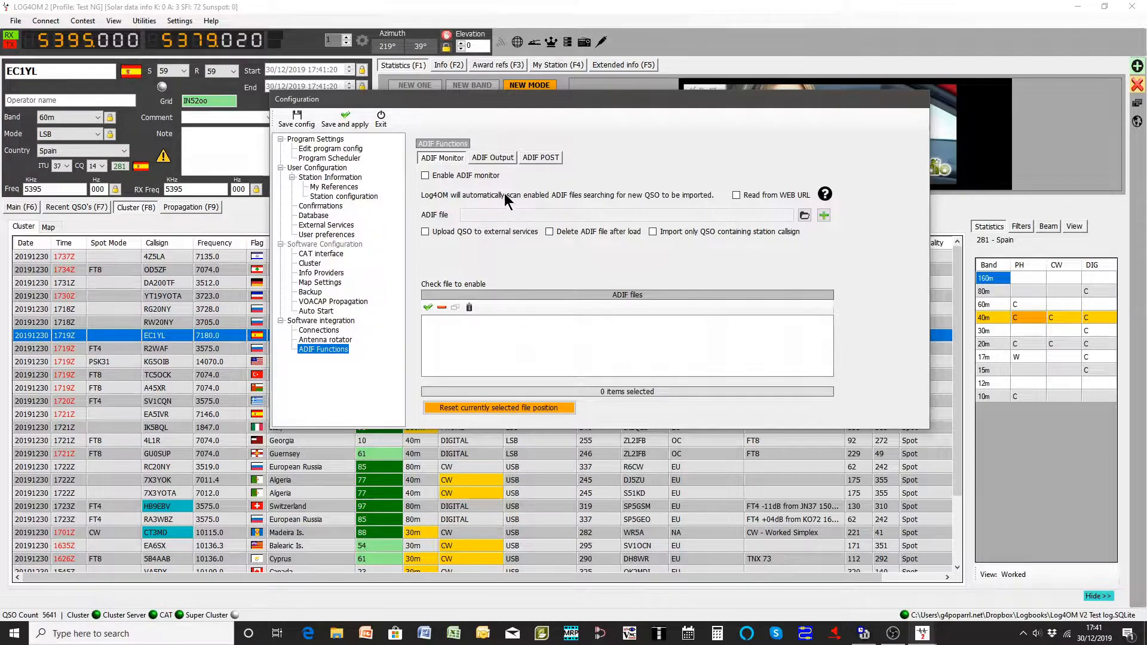
pyautogui.click(494, 158)
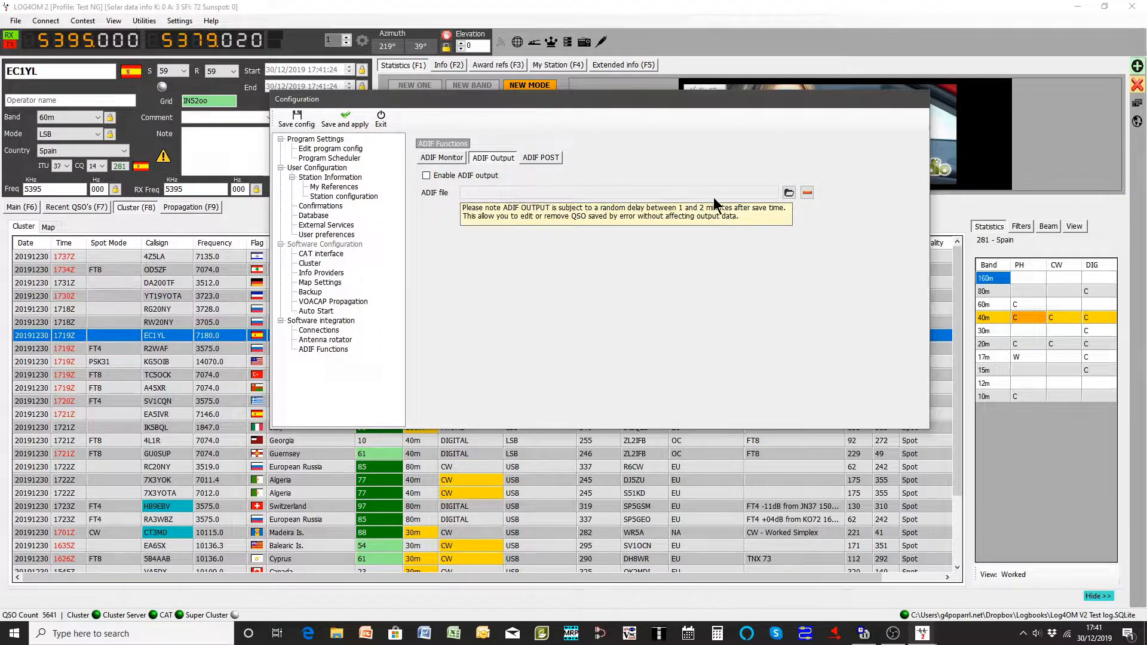
pyautogui.click(545, 157)
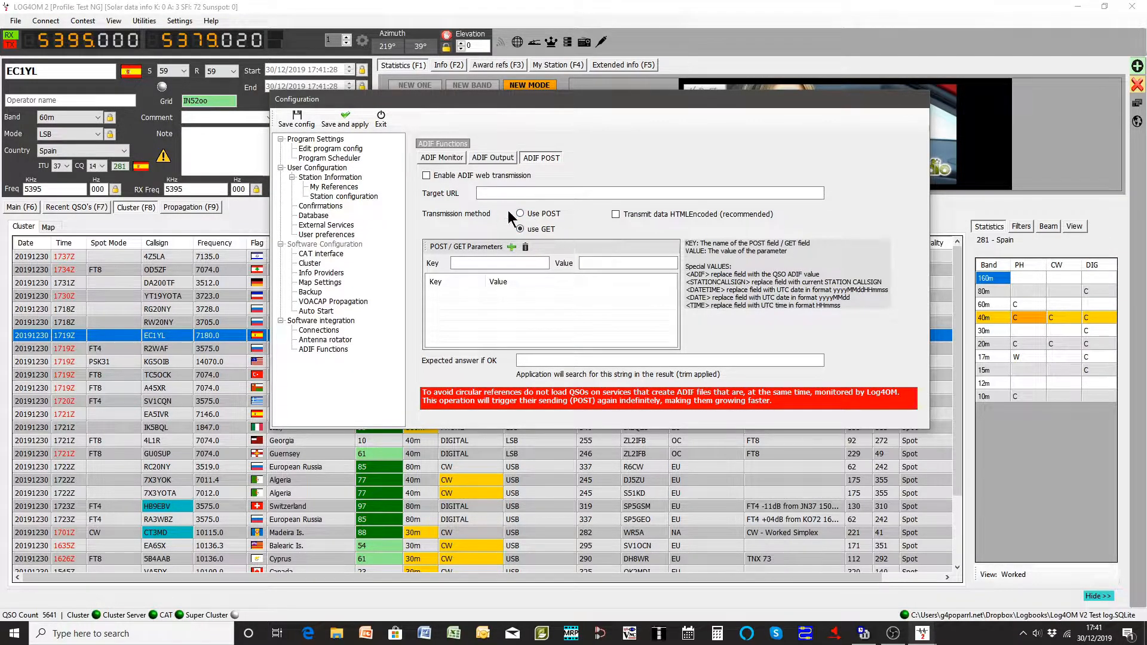
pyautogui.click(435, 154)
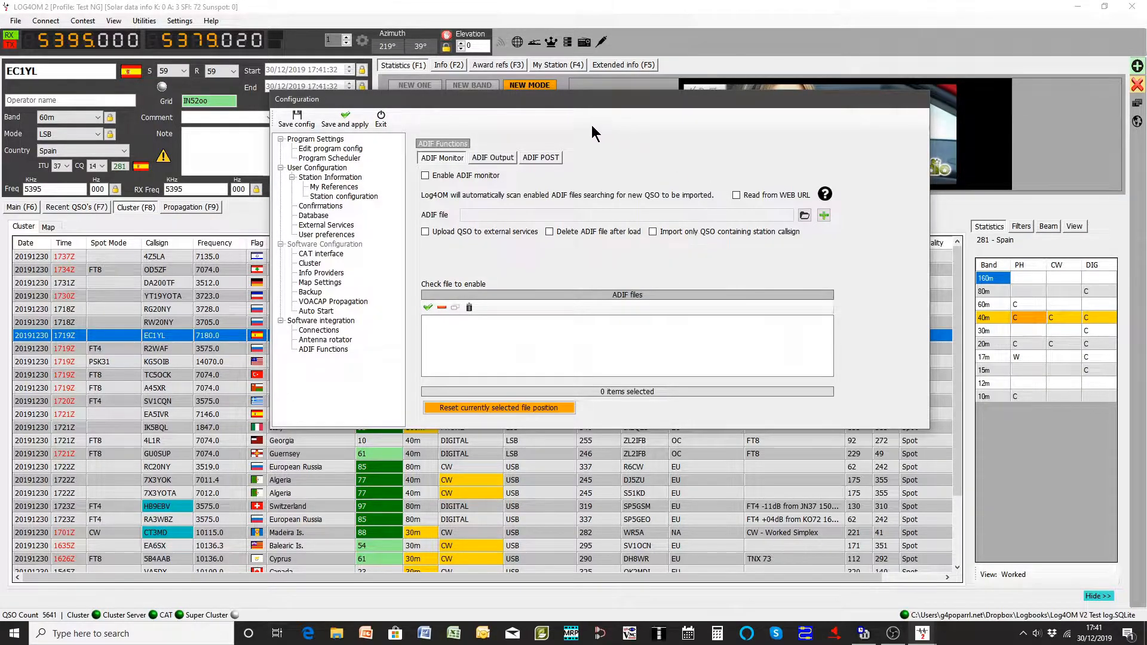
# Save and apply the configuration, closing it to return to the cluster view.
pyautogui.click(348, 124)
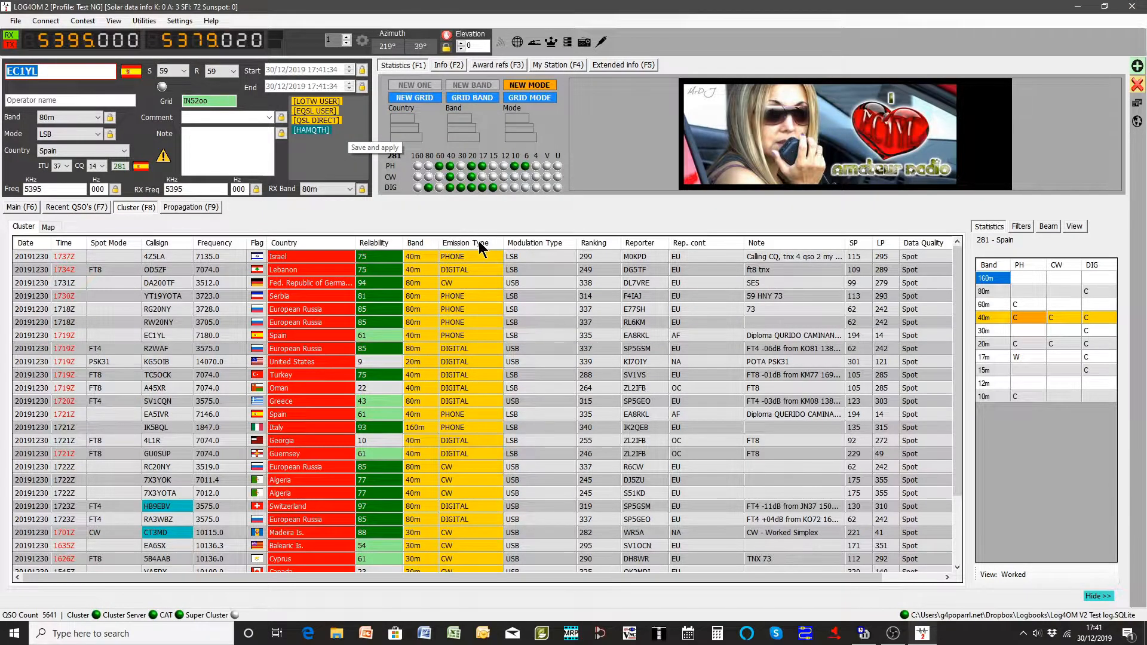